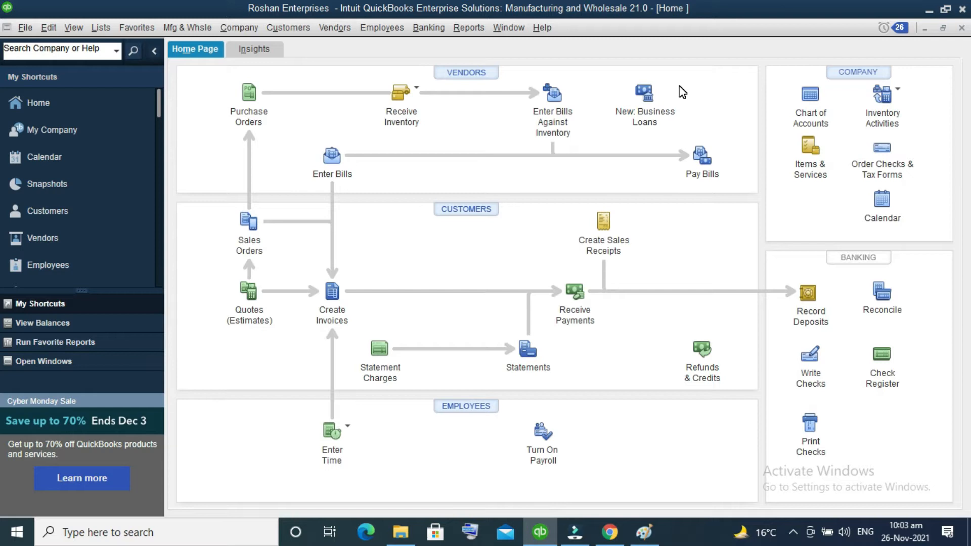
# Open Pay Bills for vendors and look through the list of all unpaid bills.
pyautogui.click(332, 29)
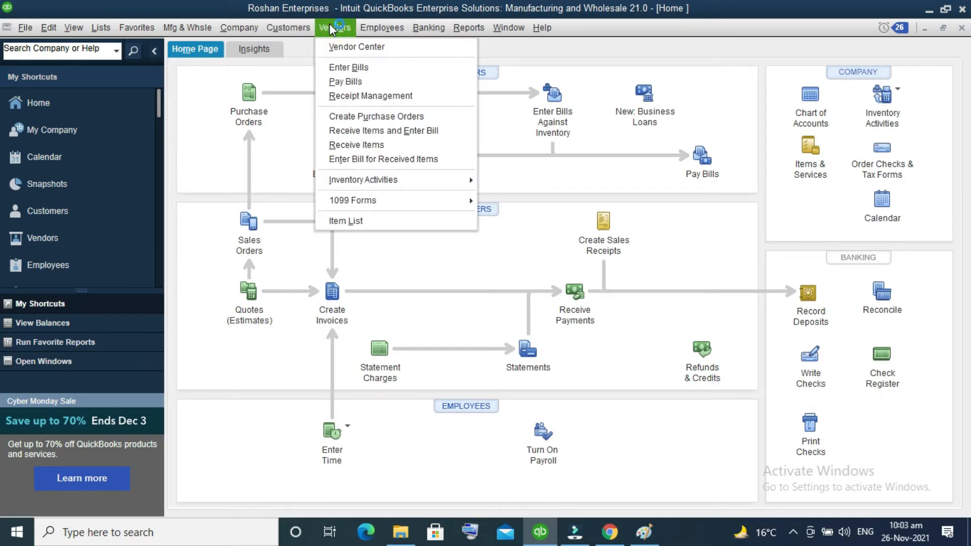
pyautogui.click(348, 83)
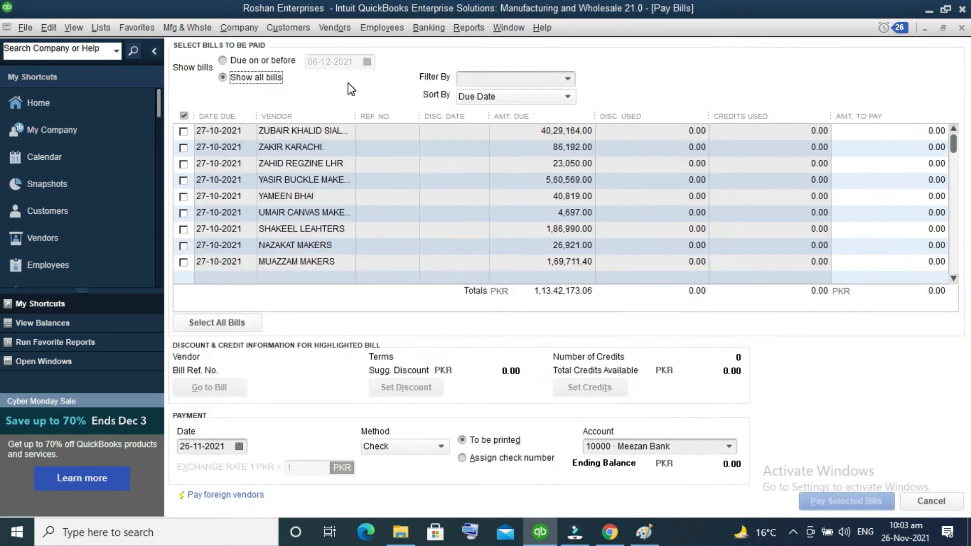
pyautogui.scroll(-3, 371, 208)
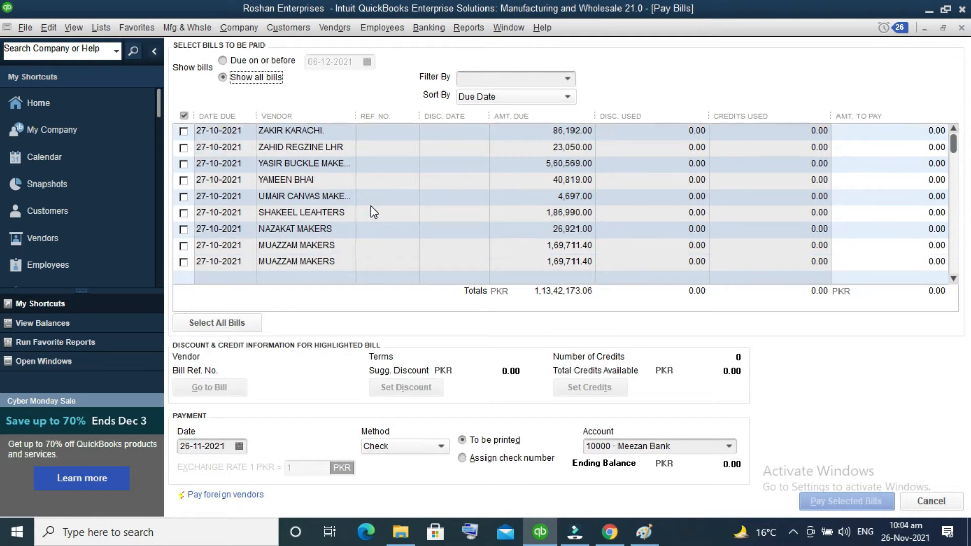
pyautogui.scroll(-2, 373, 211)
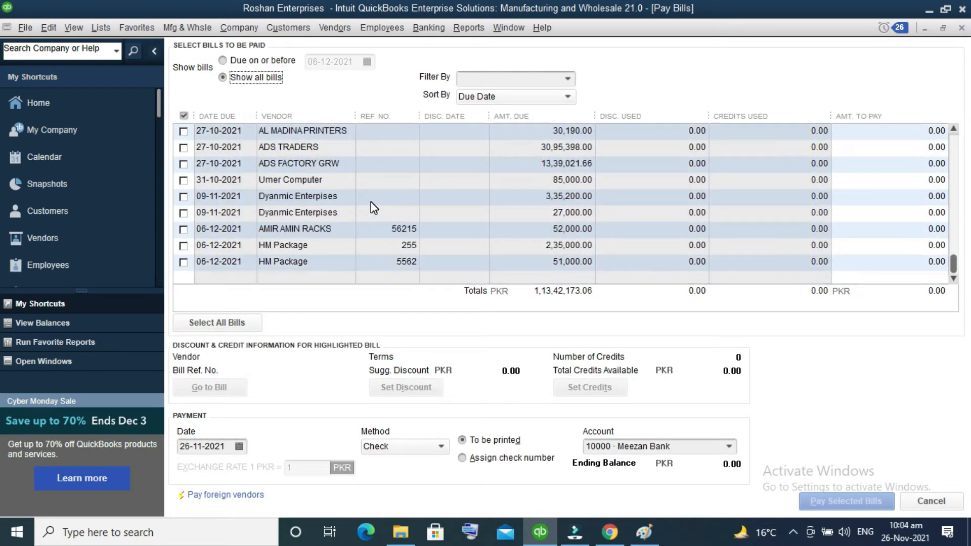
pyautogui.scroll(2, 373, 207)
# Filter the unpaid bills to the vendor YASIR BUCKLE MAKERS.
pyautogui.click(501, 77)
pyautogui.write('YA')
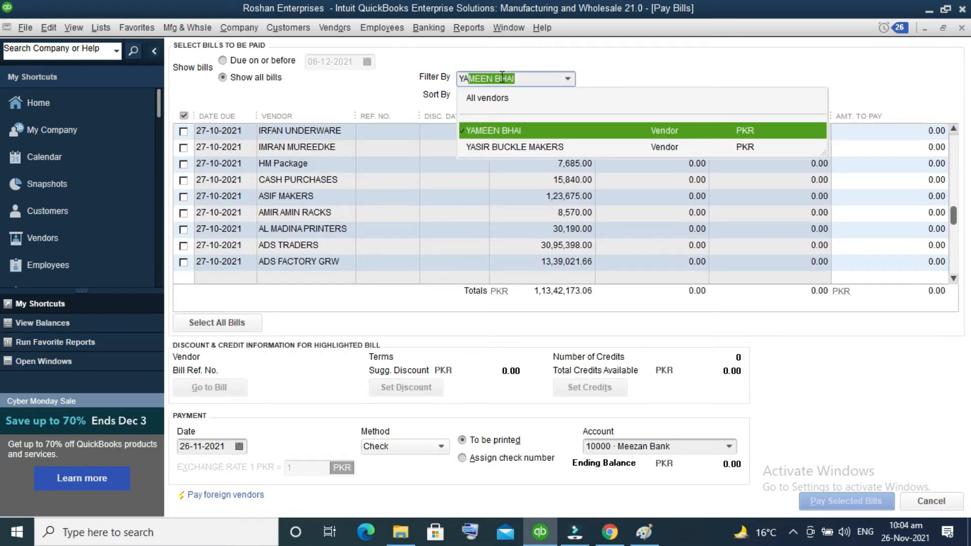
pyautogui.write('SIR BUCKLE MAKERS')
pyautogui.press('Tab')
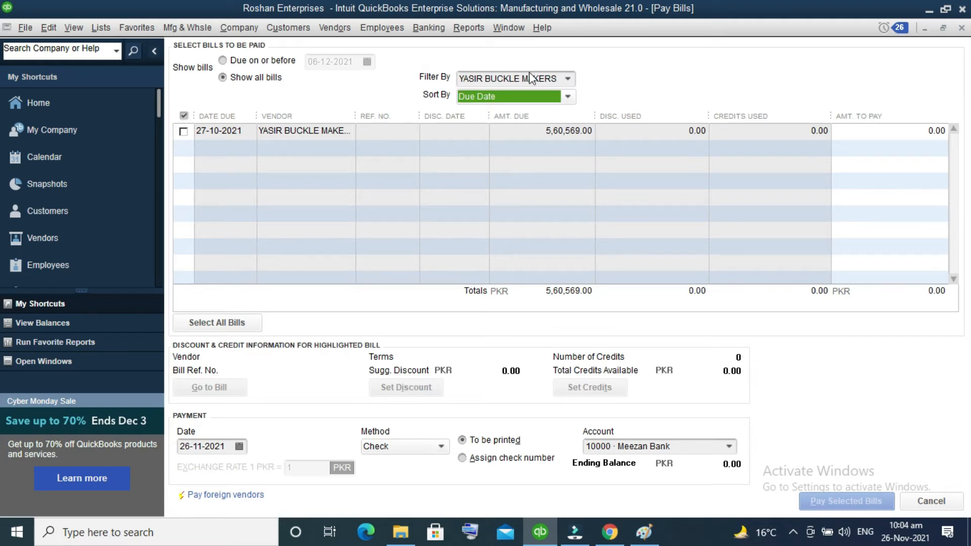
# Filter the unpaid bills to the vendor HM Package and select the bill with reference number 255 for payment.
pyautogui.click(567, 78)
pyautogui.click(568, 78)
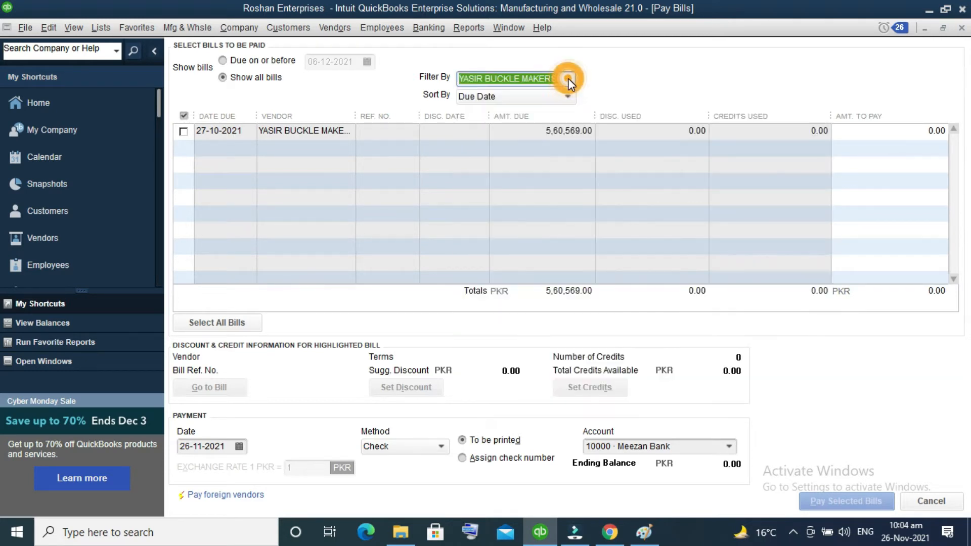
pyautogui.press('Delete')
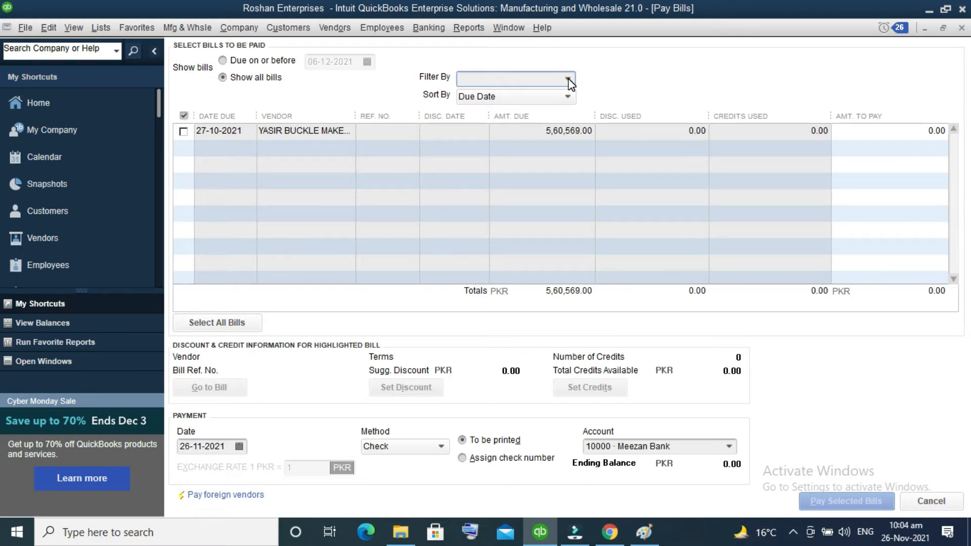
pyautogui.write('M')
pyautogui.press('BackSpace')
pyautogui.write('S')
pyautogui.press('BackSpace')
pyautogui.write('HM Package')
pyautogui.press('Tab')
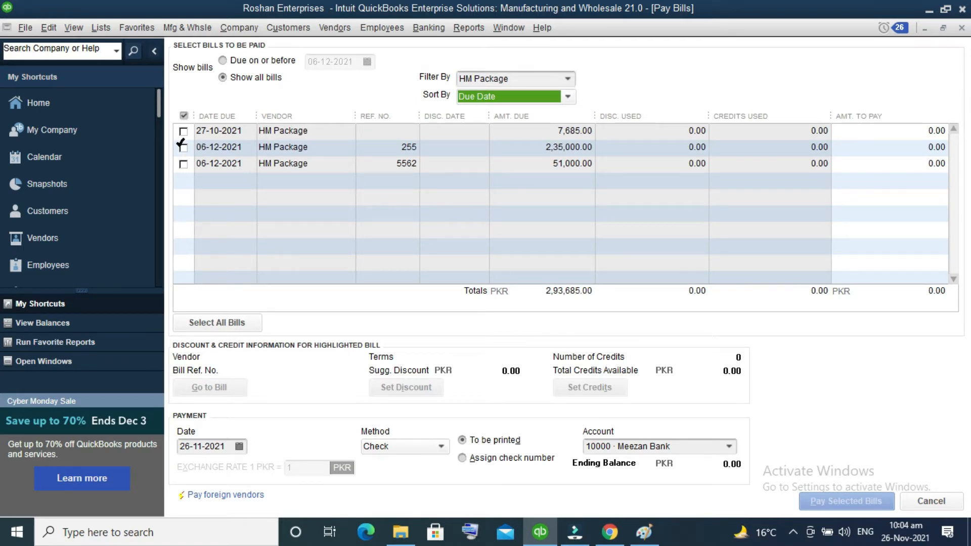
pyautogui.click(183, 147)
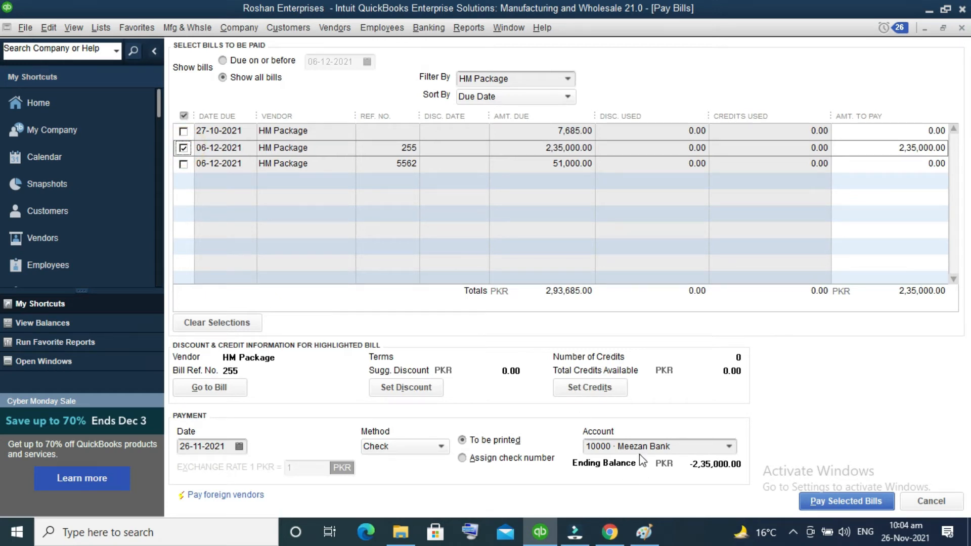
# Set up the payment by Check from the Meezan Bank account, dated 26-11-2021, with the option to assign a check number.
pyautogui.click(728, 448)
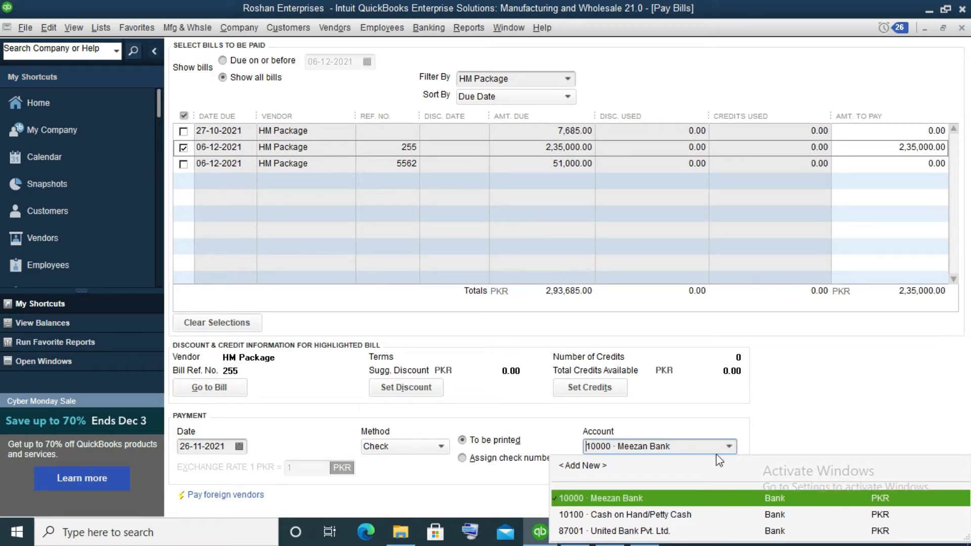
pyautogui.click(728, 448)
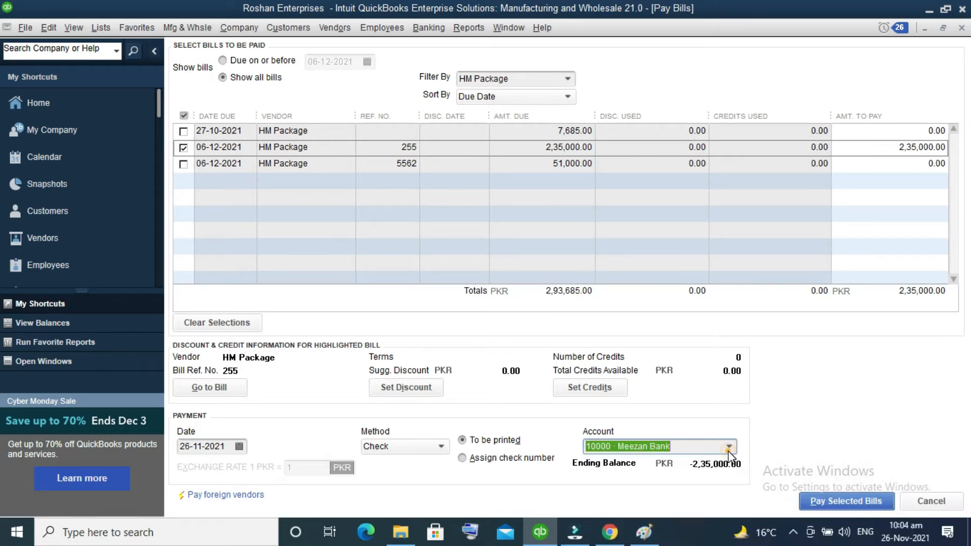
pyautogui.click(436, 450)
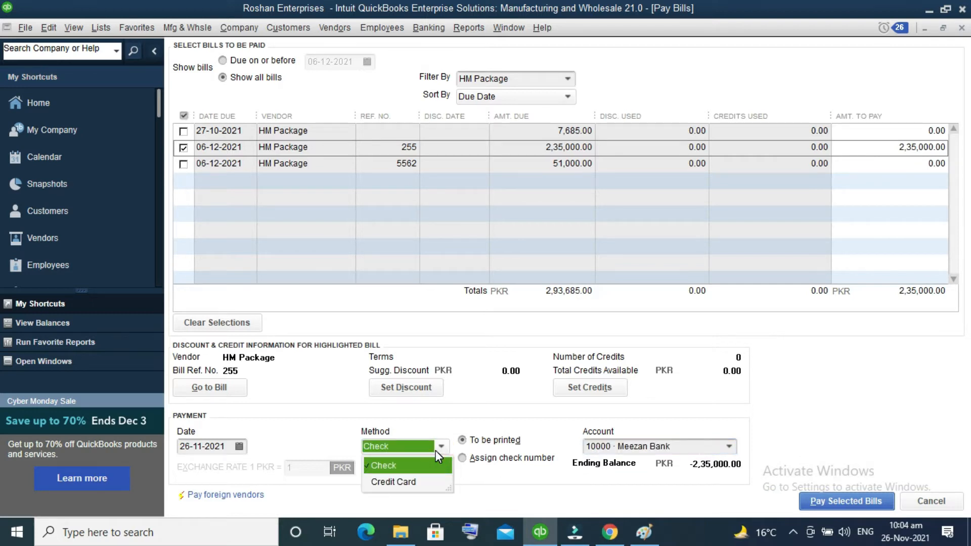
pyautogui.click(436, 450)
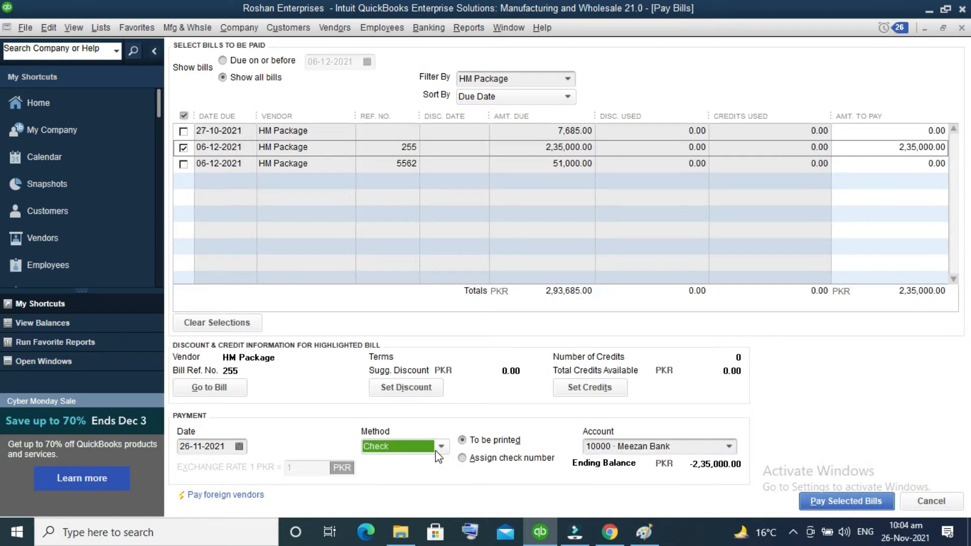
pyautogui.click(238, 445)
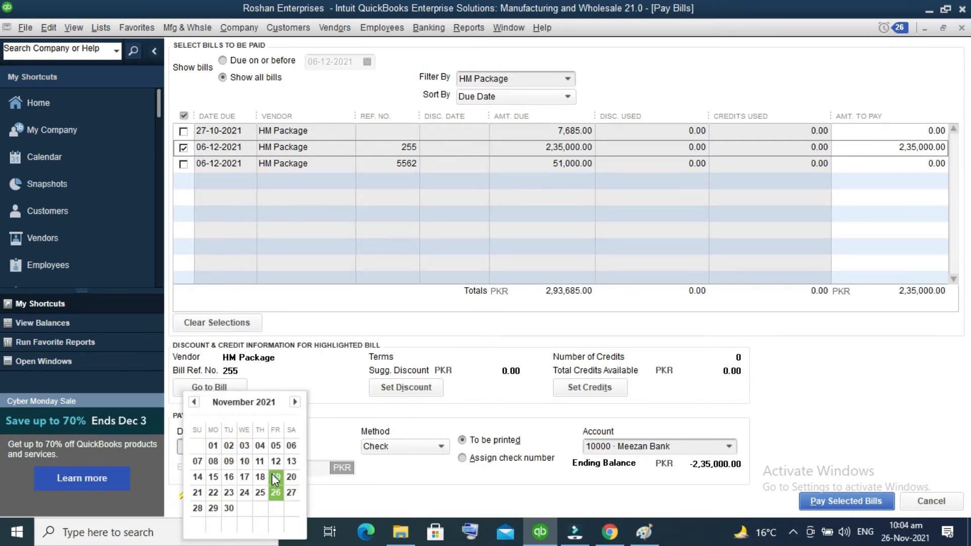
pyautogui.click(274, 493)
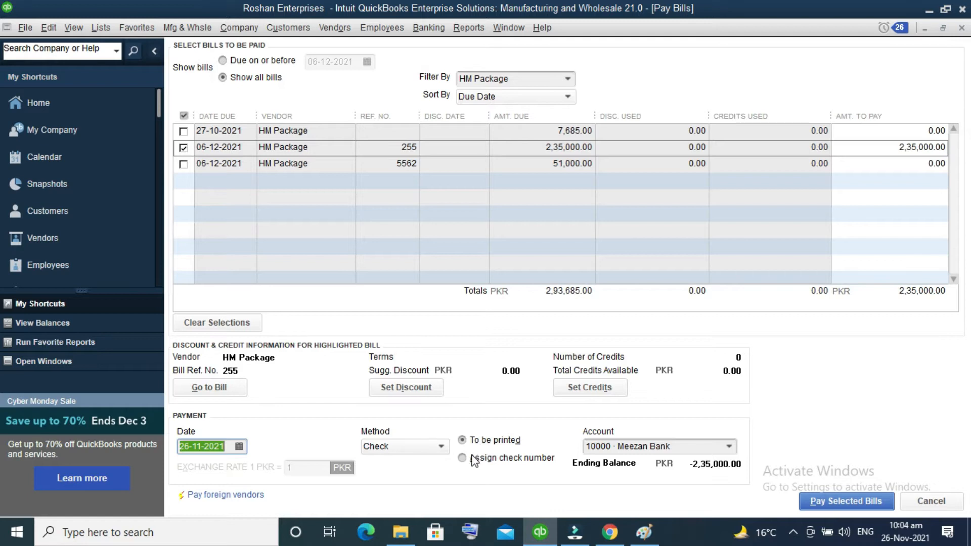
pyautogui.click(463, 458)
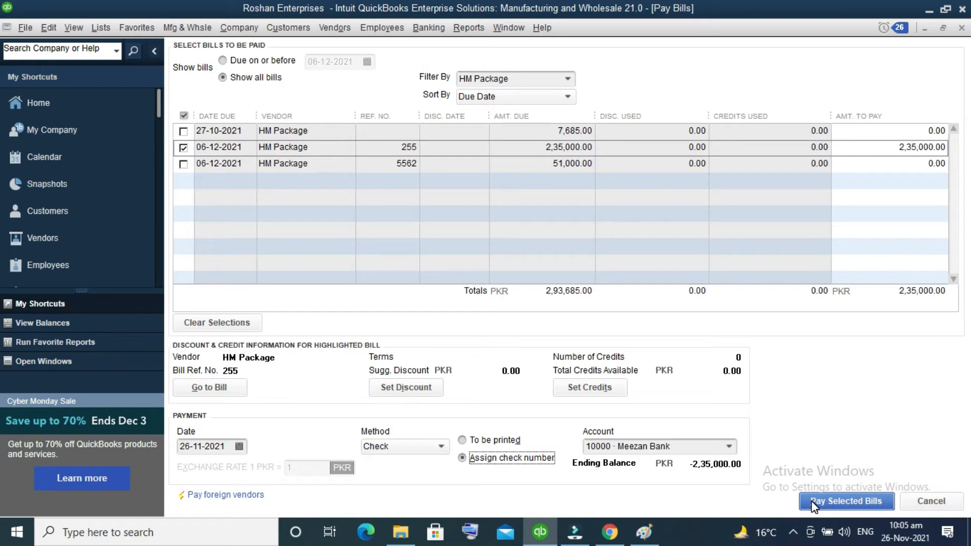
# Set a discount of 5000 PKR on the selected HM Package bill and look for a suitable discount account.
pyautogui.click(399, 391)
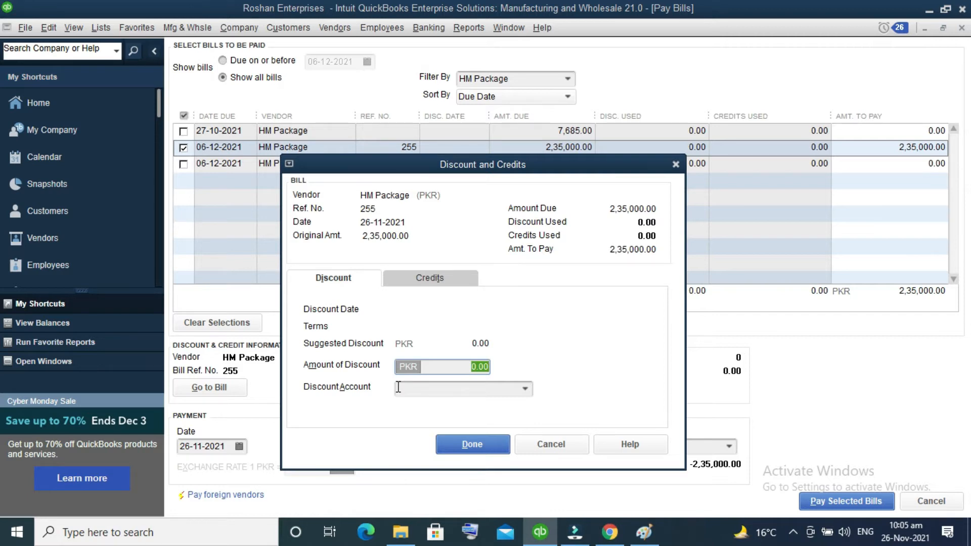
pyautogui.write('5000')
pyautogui.click(410, 388)
pyautogui.write('d')
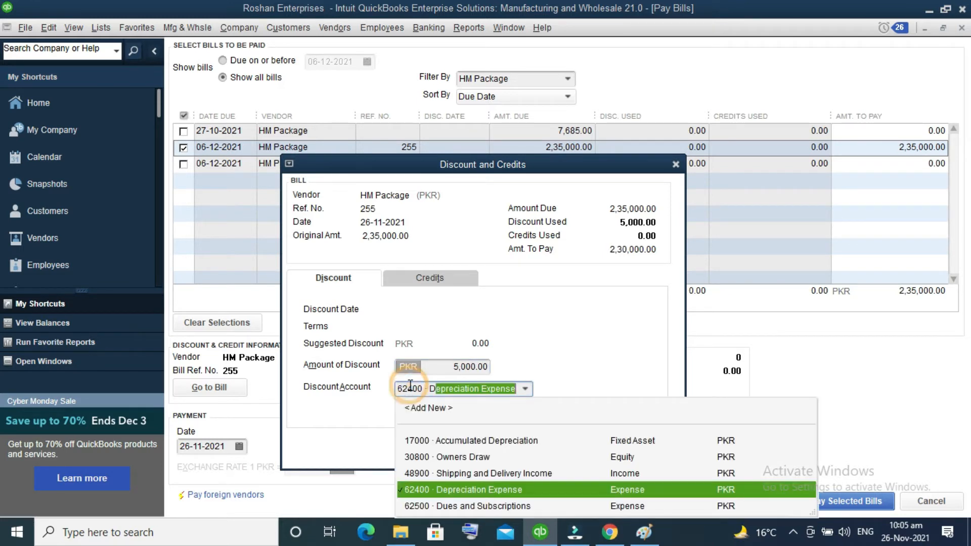
pyautogui.write('IS')
pyautogui.press('BackSpace')
pyautogui.press('BackSpace')
pyautogui.press('BackSpace')
pyautogui.write('KS')
pyautogui.press('BackSpace')
pyautogui.press('BackSpace')
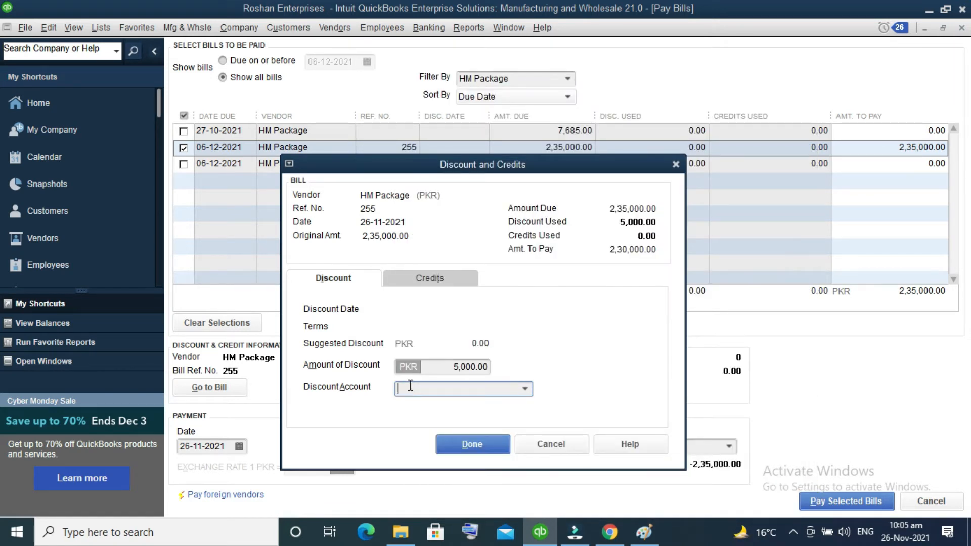
# Create an Income account named "discounts Recived" as the discount account and apply the discount to the bill.
pyautogui.write('d')
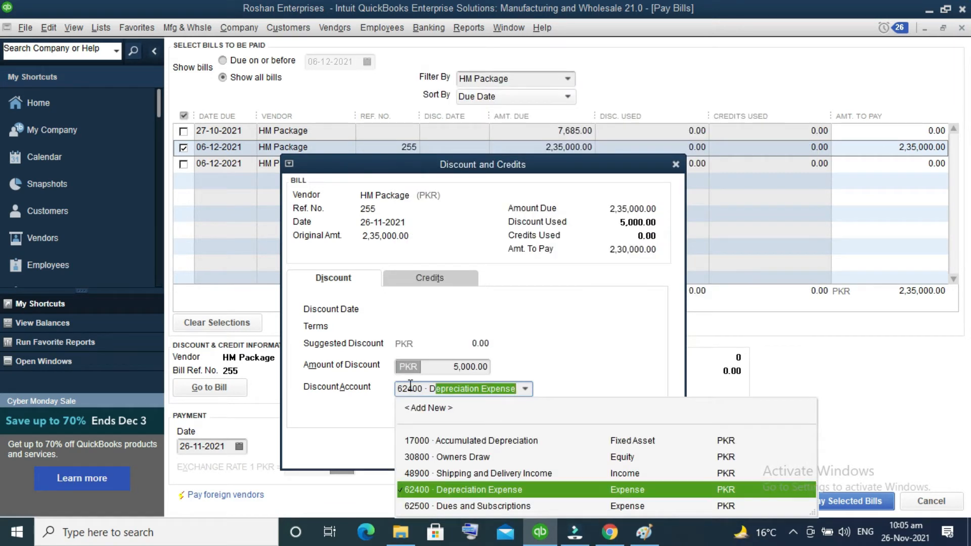
pyautogui.click(427, 408)
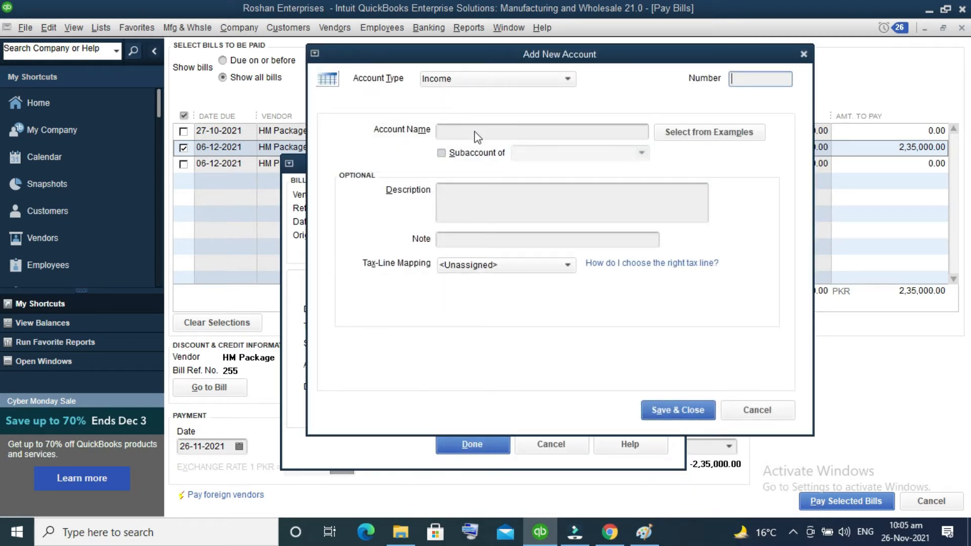
pyautogui.click(474, 133)
pyautogui.write('d')
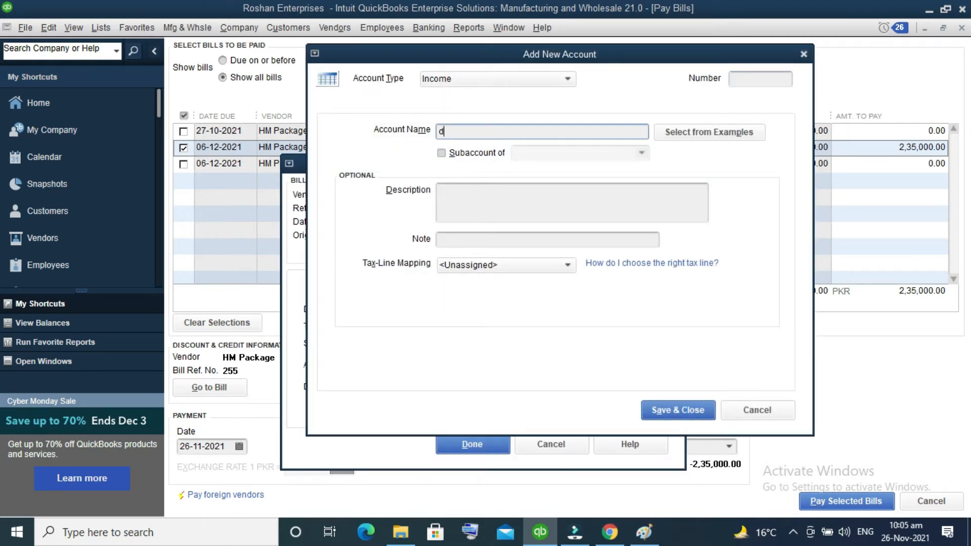
pyautogui.write('ISCO')
pyautogui.press('BackSpace')
pyautogui.press('BackSpace')
pyautogui.press('BackSpace')
pyautogui.press('BackSpace')
pyautogui.press('BackSpace')
pyautogui.write('d')
pyautogui.write('iscounts')
pyautogui.write(' Recf')
pyautogui.write('ived')
pyautogui.click(653, 414)
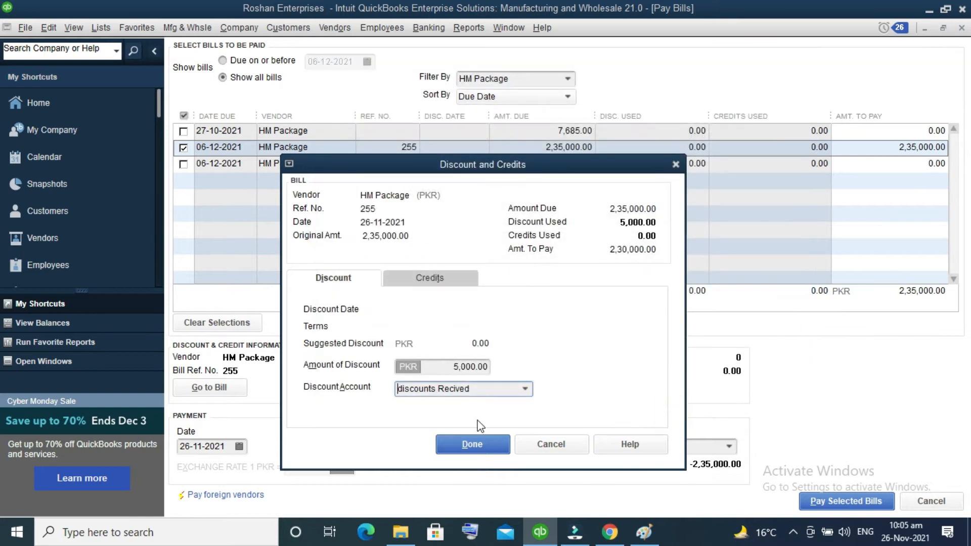
pyautogui.click(477, 445)
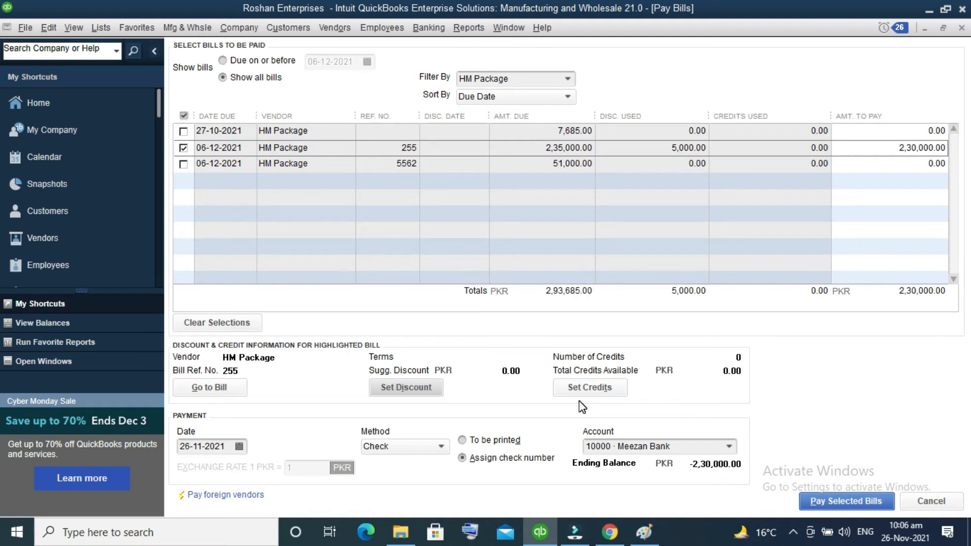
# Review the bill's available credits, and pay the selected bill with check number BPV-236.
pyautogui.click(587, 388)
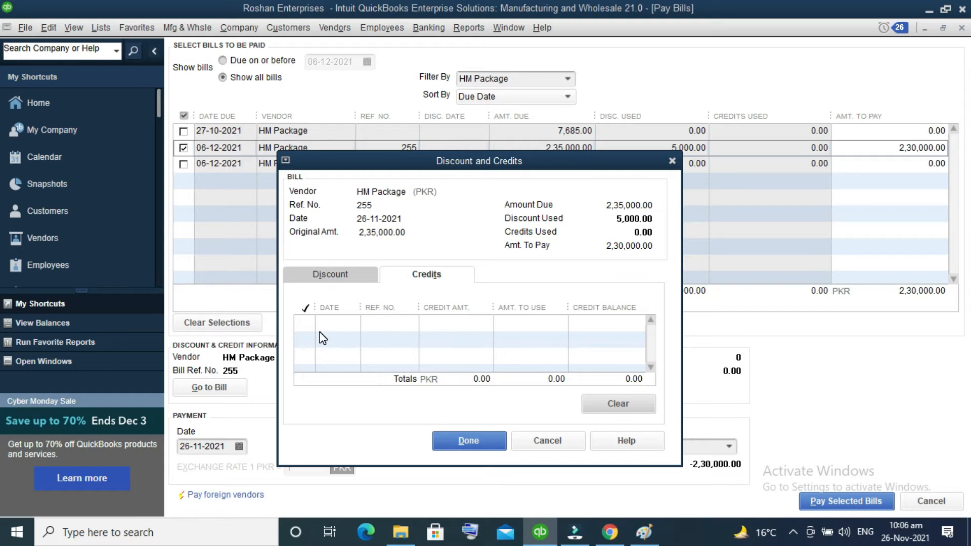
pyautogui.click(466, 441)
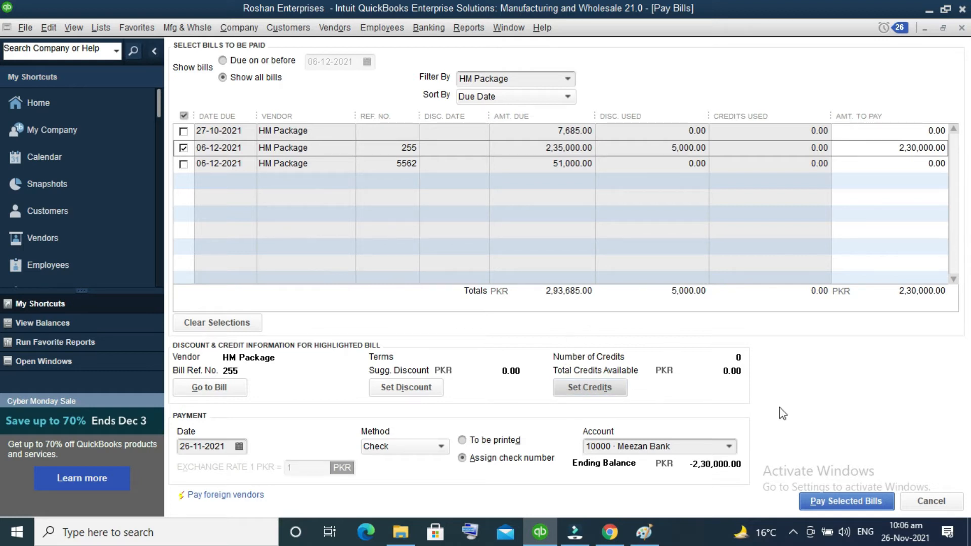
pyautogui.click(836, 504)
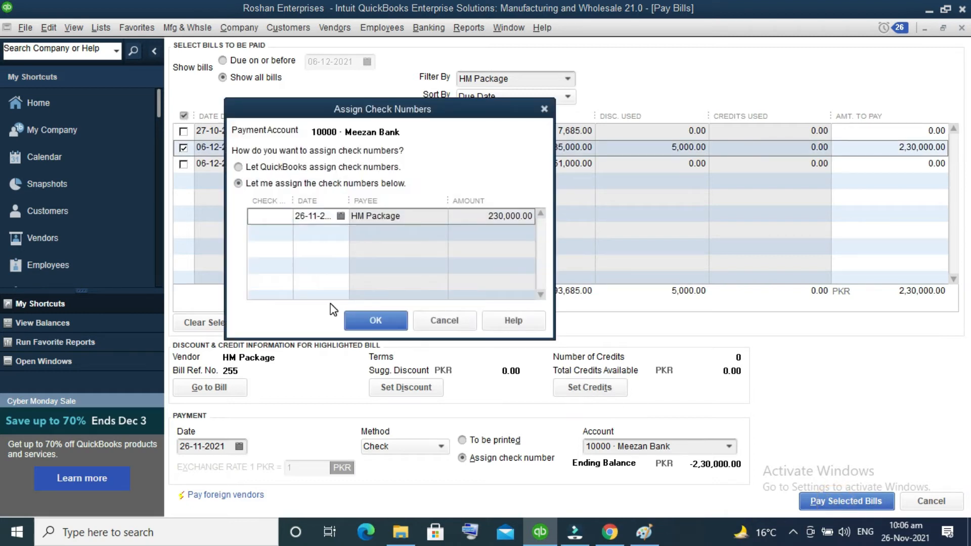
pyautogui.click(282, 219)
pyautogui.write('BPV-236')
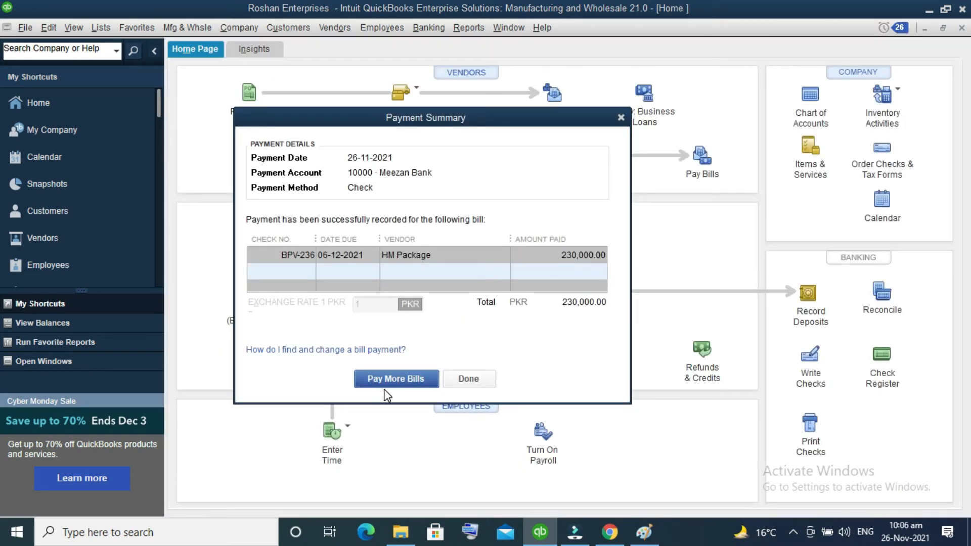
pyautogui.click(460, 378)
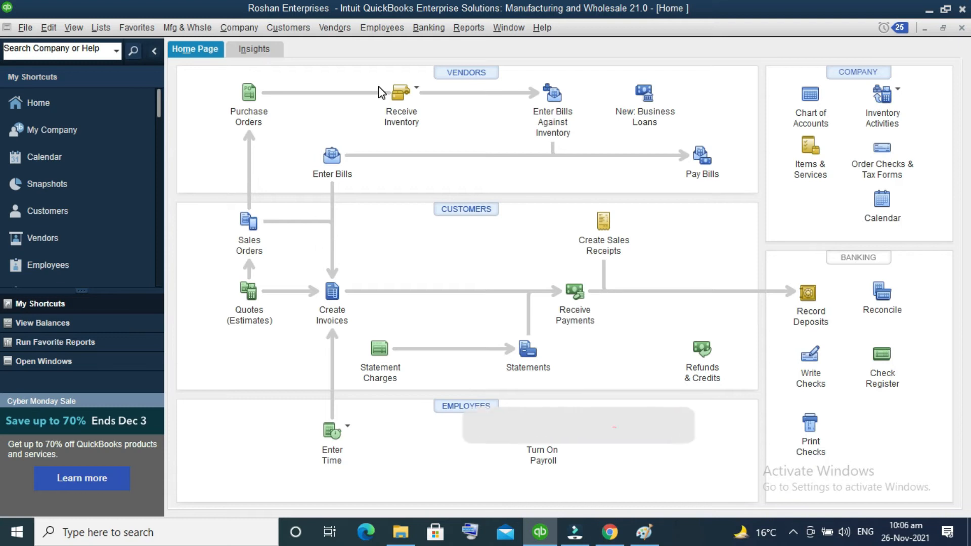
# Look up the recorded HM Package bill payment among the Meezan Bank checks, and close it after viewing.
pyautogui.hotkey('ctrl', 'w')
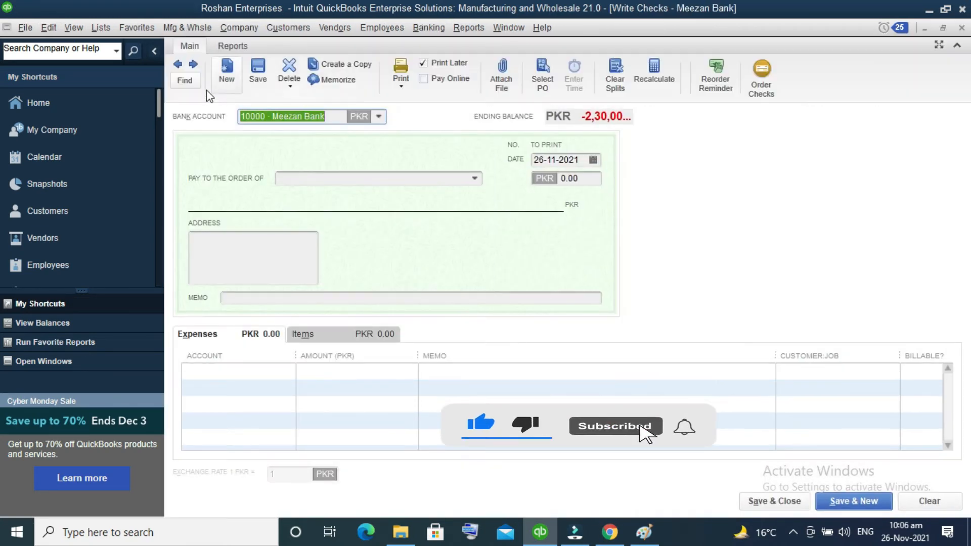
pyautogui.click(177, 64)
pyautogui.click(177, 64)
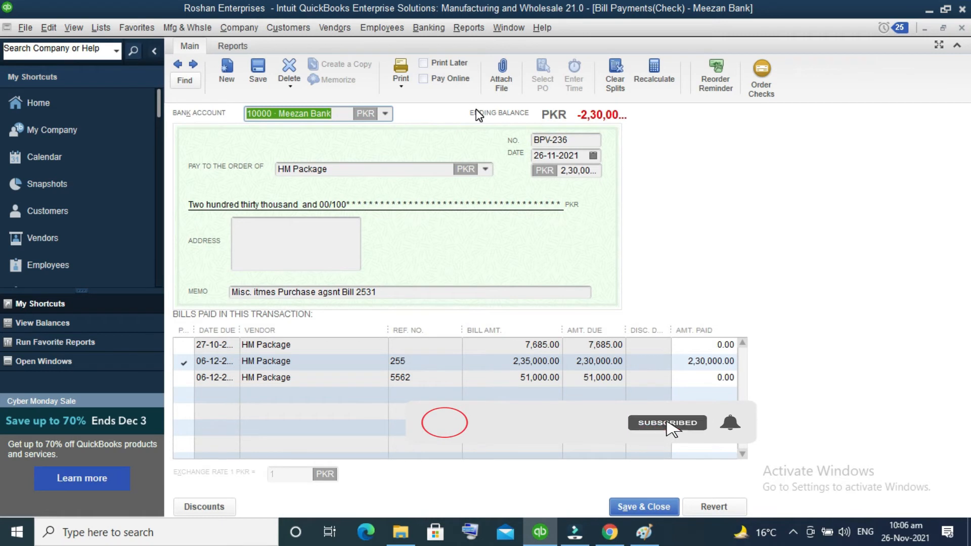
pyautogui.press('Escape')
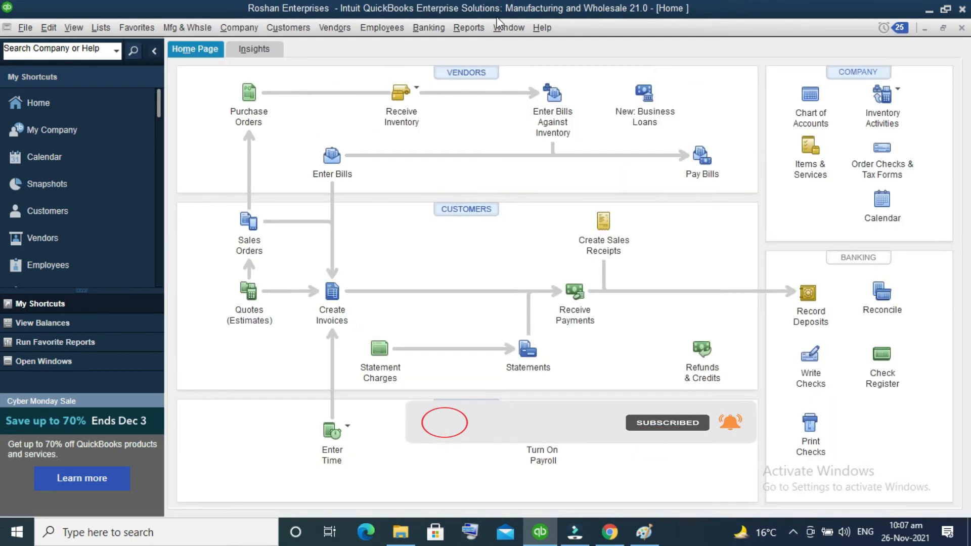
# Open the recorded HM Package bill payment check BPV-236, check its print options, and close it without printing.
pyautogui.click(469, 28)
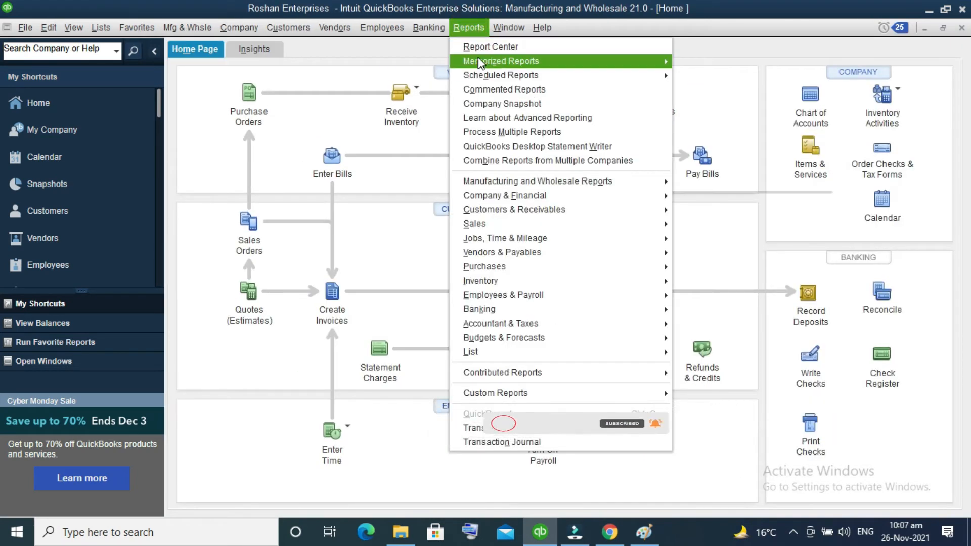
pyautogui.click(441, 49)
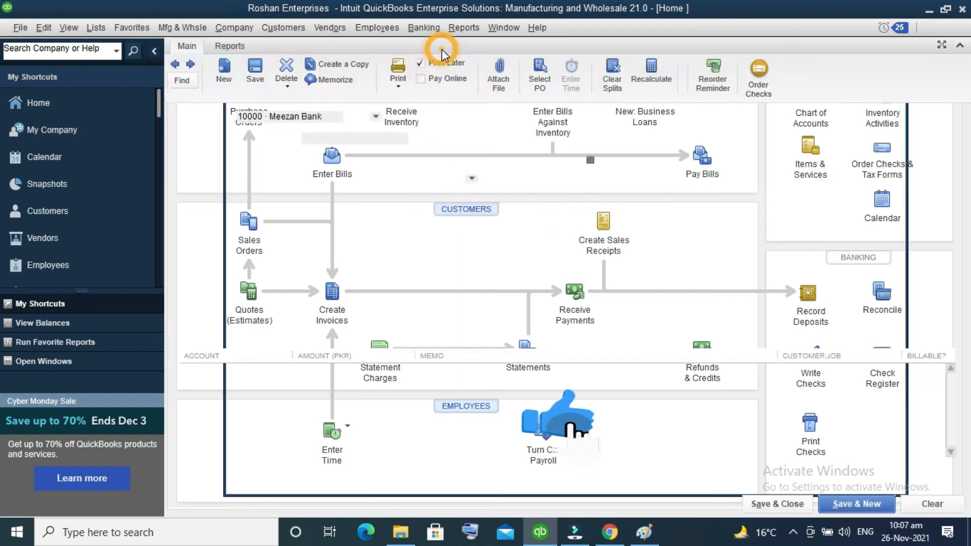
pyautogui.click(177, 67)
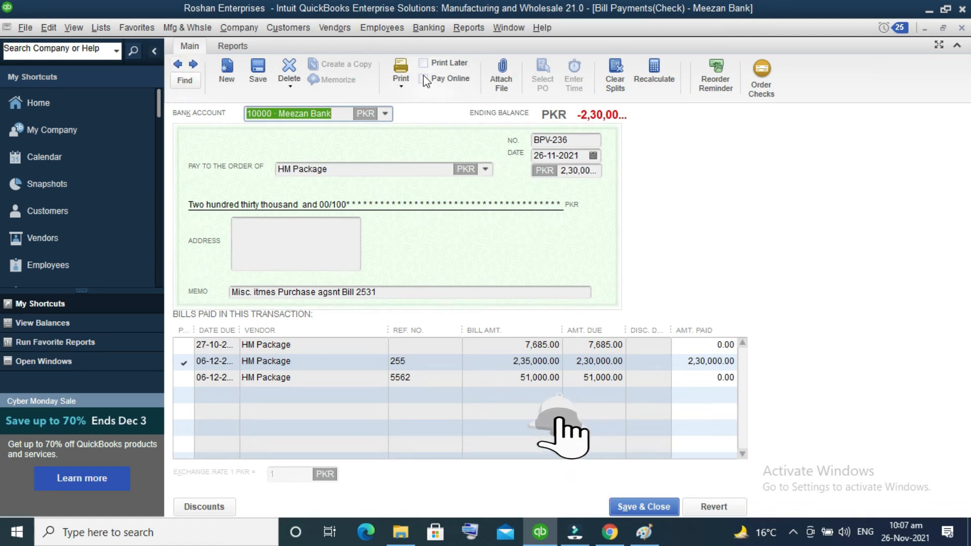
pyautogui.click(398, 66)
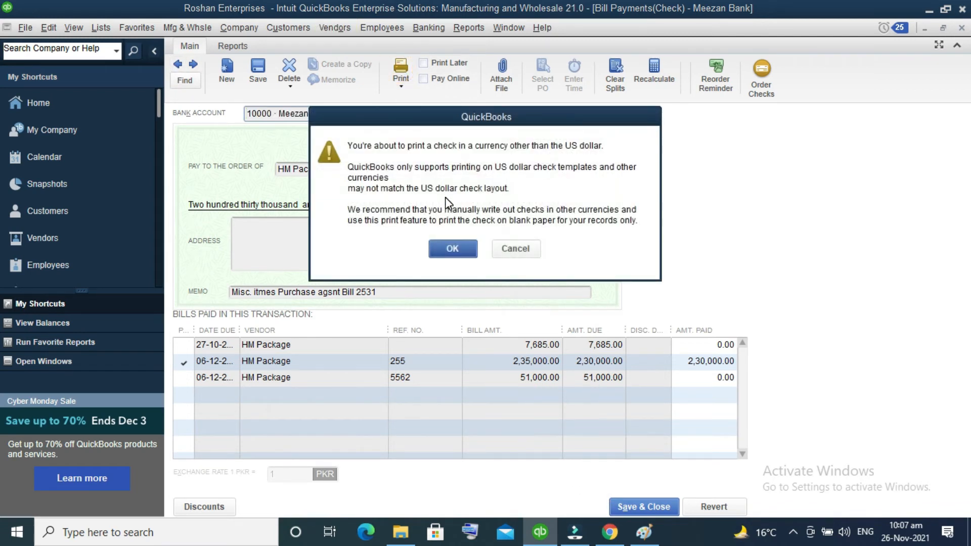
pyautogui.click(452, 249)
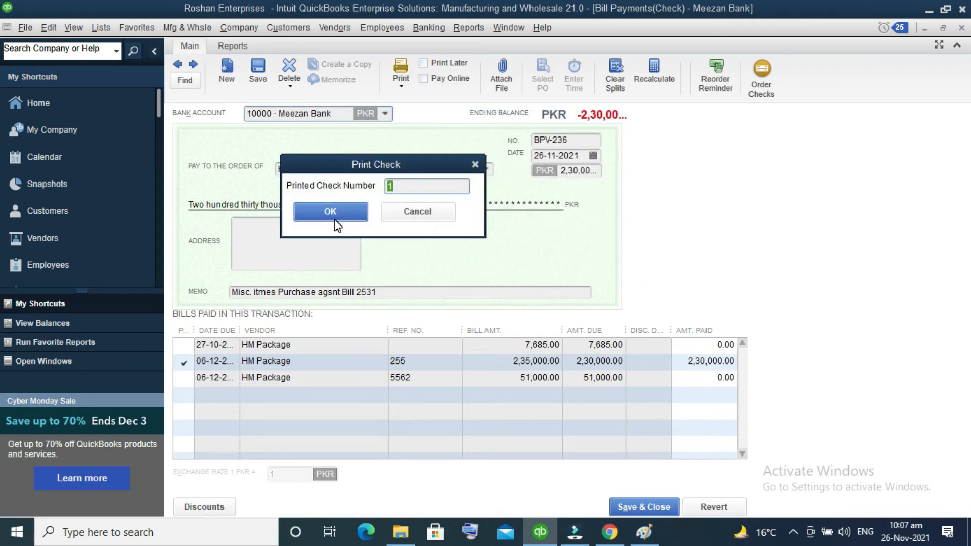
pyautogui.click(420, 215)
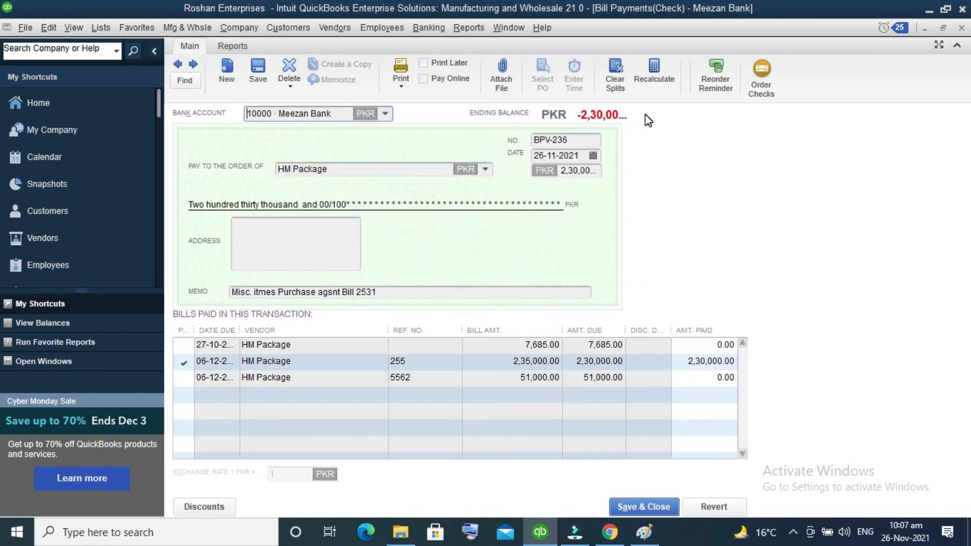
pyautogui.press('Escape')
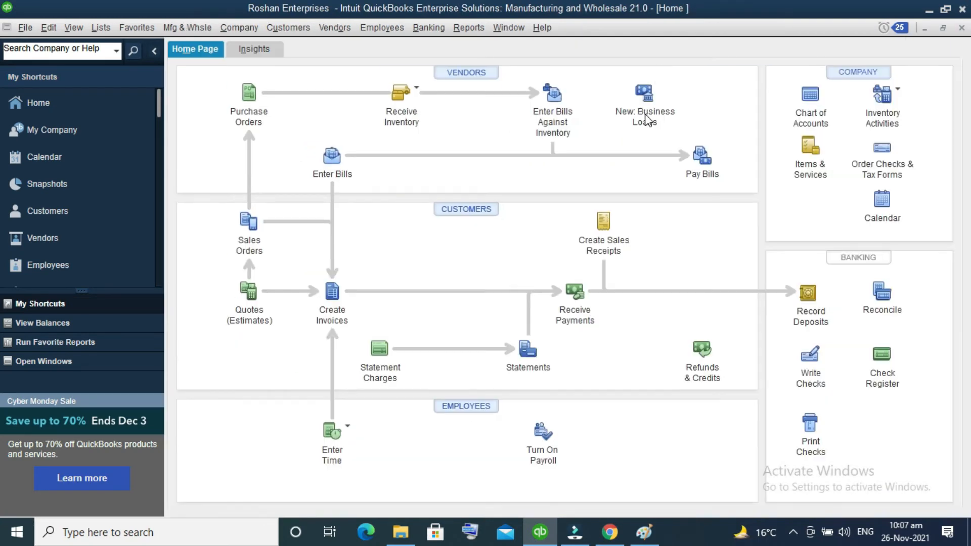
# Open the Vendor Balance Detail report from the Vendors & Payables reports.
pyautogui.click(466, 32)
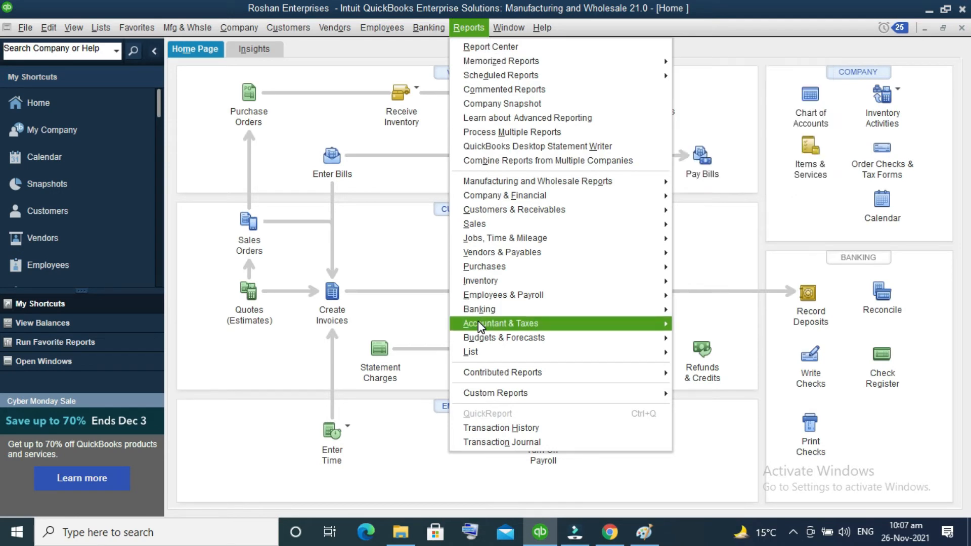
pyautogui.moveTo(494, 255)
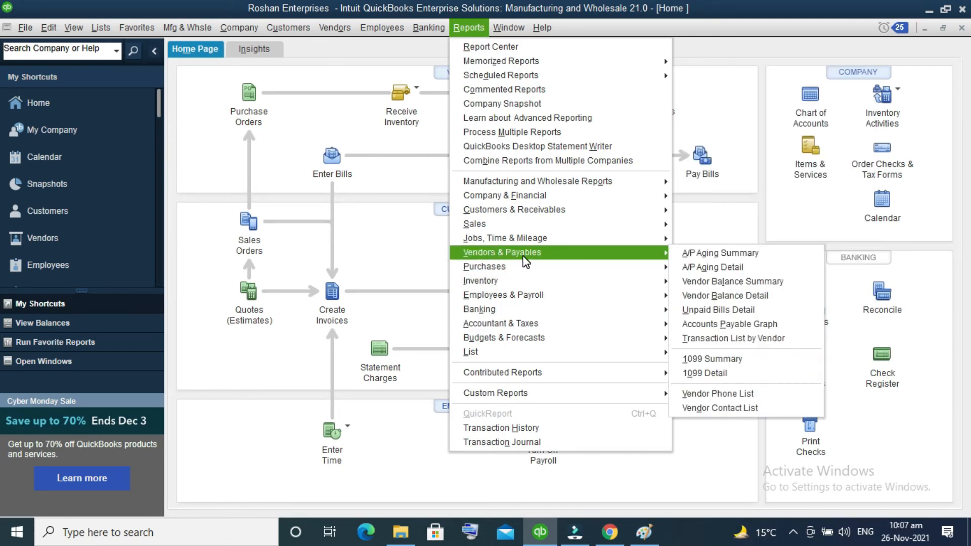
pyautogui.click(715, 294)
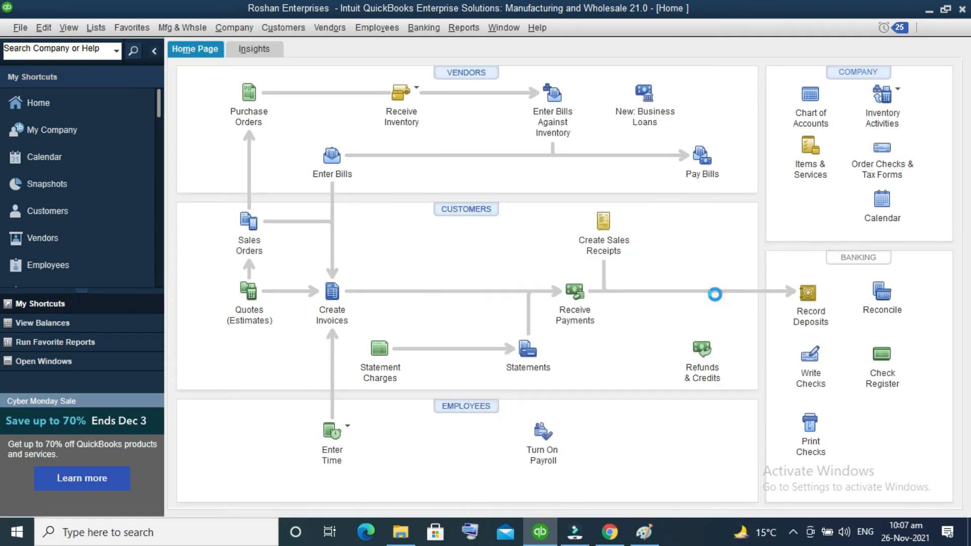
# Filter the Vendor Balance Detail report by name so it covers only HM Package.
pyautogui.click(189, 50)
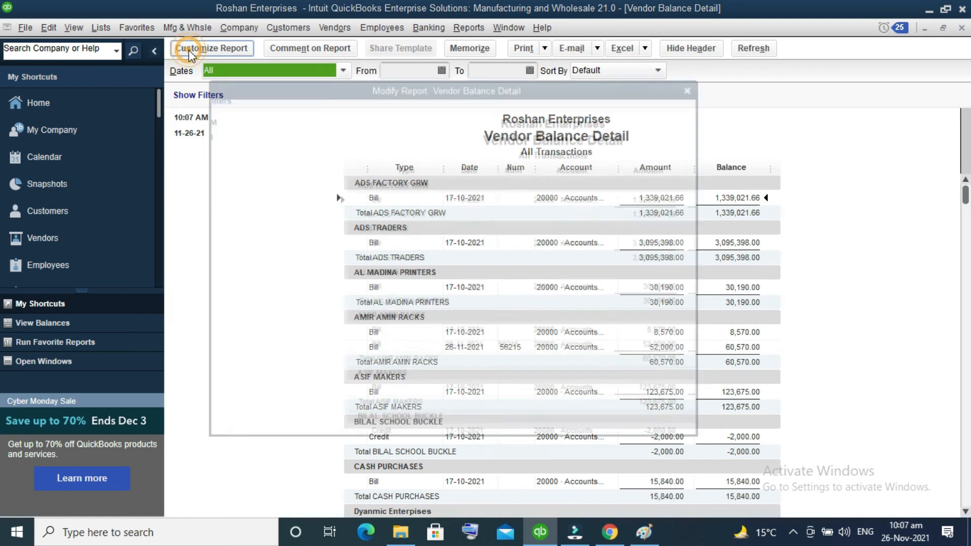
pyautogui.click(329, 109)
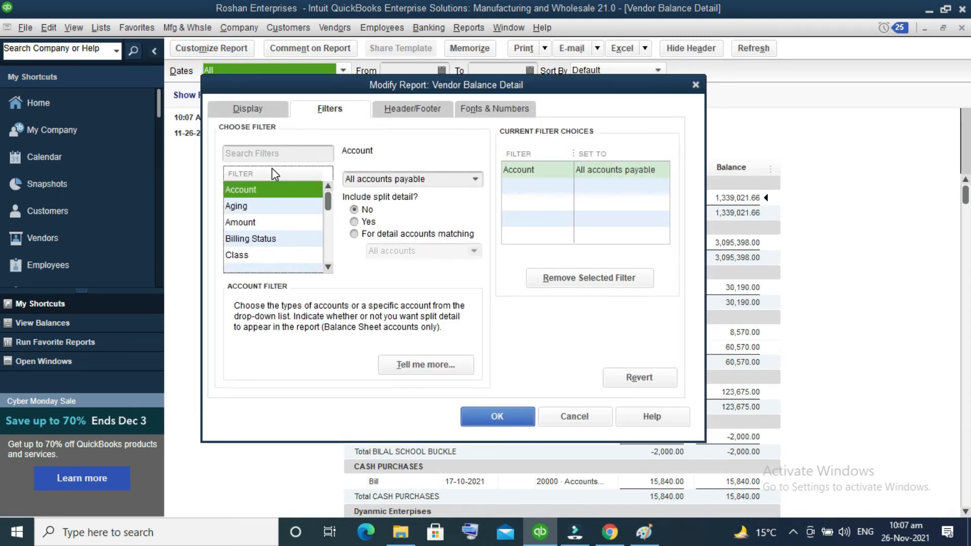
pyautogui.click(282, 154)
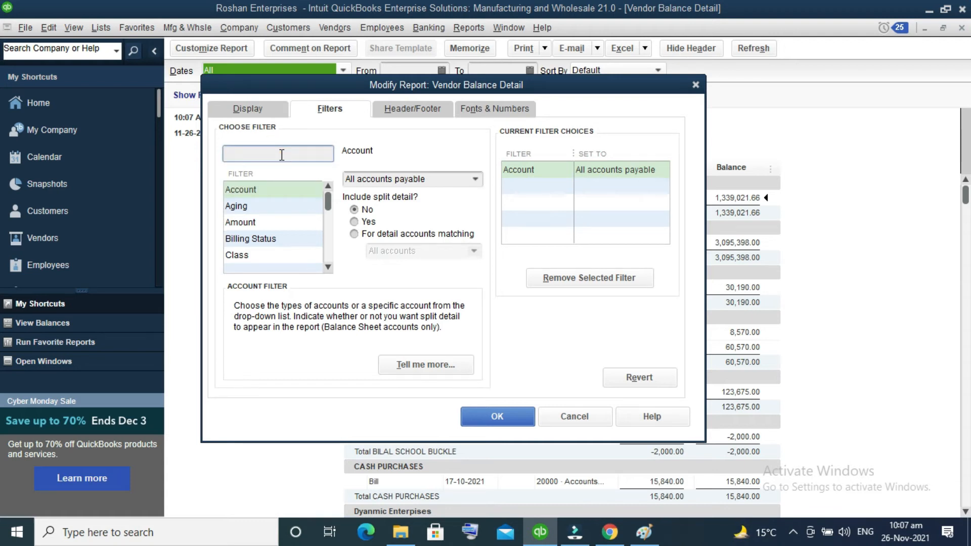
pyautogui.write('name')
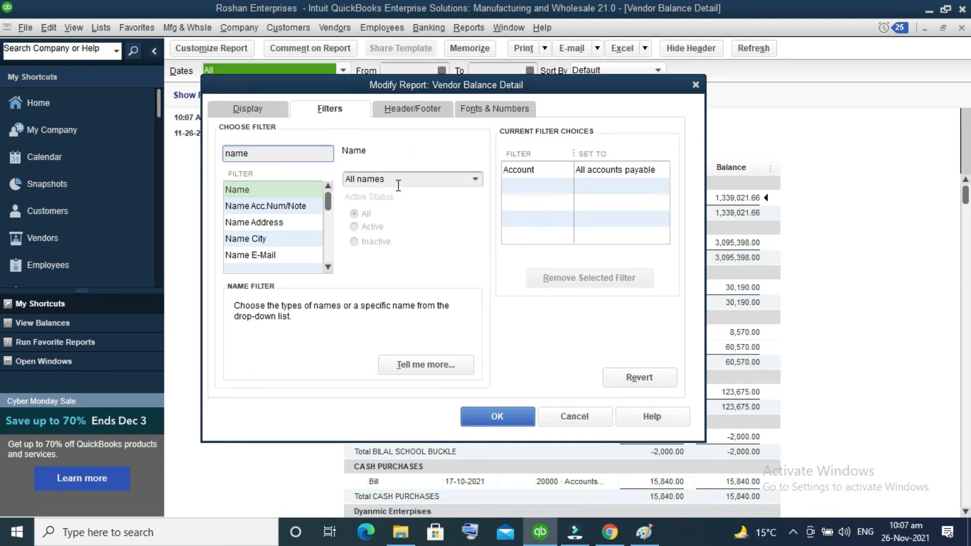
pyautogui.click(400, 185)
pyautogui.press('BackSpace')
pyautogui.press('BackSpace')
pyautogui.press('BackSpace')
pyautogui.press('BackSpace')
pyautogui.press('BackSpace')
pyautogui.press('BackSpace')
pyautogui.press('BackSpace')
pyautogui.write('hm')
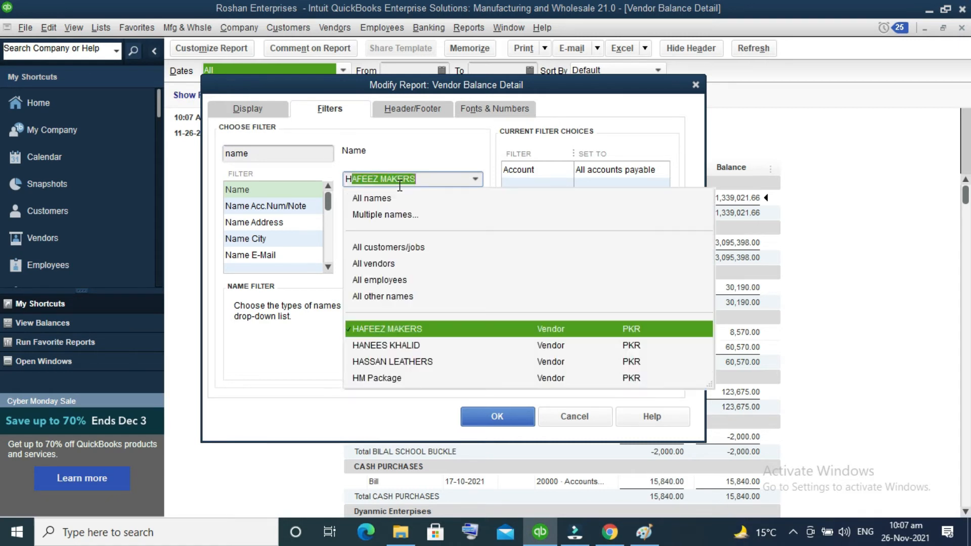
pyautogui.press('Tab')
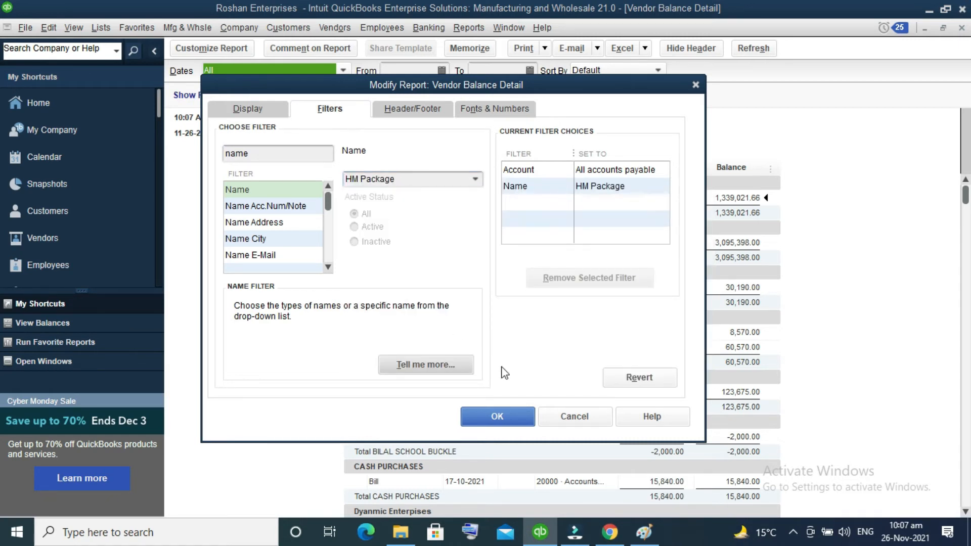
pyautogui.click(519, 423)
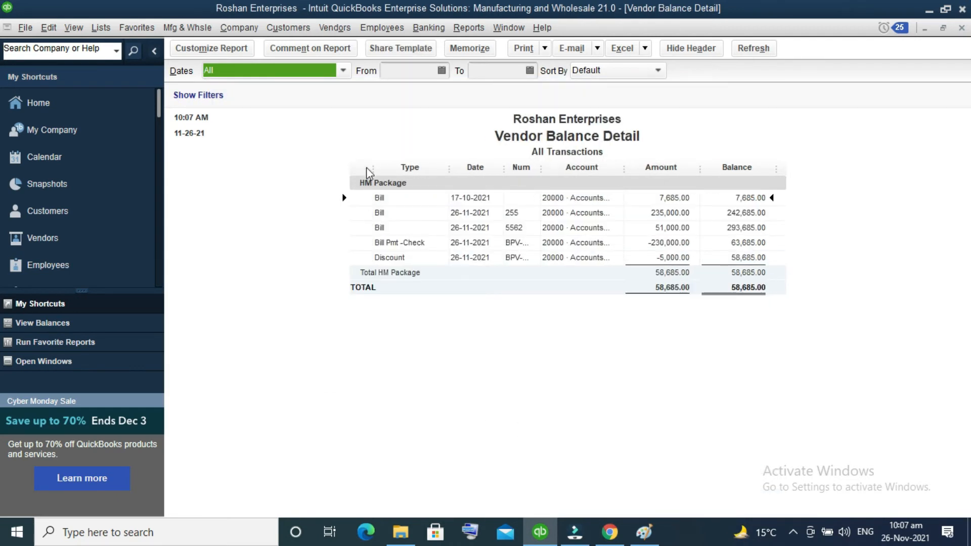
# Collapse the report's empty margin column before Type, and widen the Num and Account columns.
pyautogui.moveTo(373, 166); pyautogui.dragTo(295, 171)
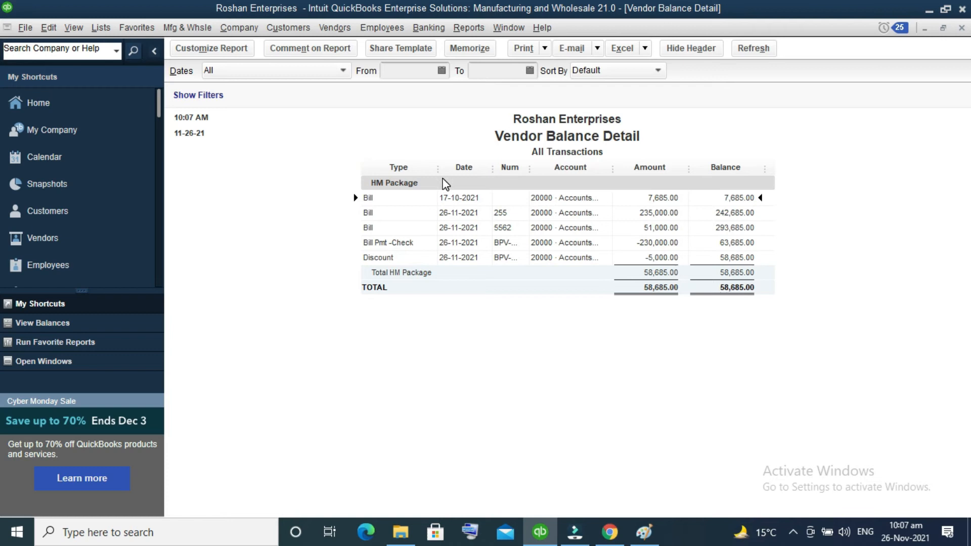
pyautogui.moveTo(530, 172); pyautogui.dragTo(563, 171)
pyautogui.moveTo(627, 168); pyautogui.dragTo(644, 167)
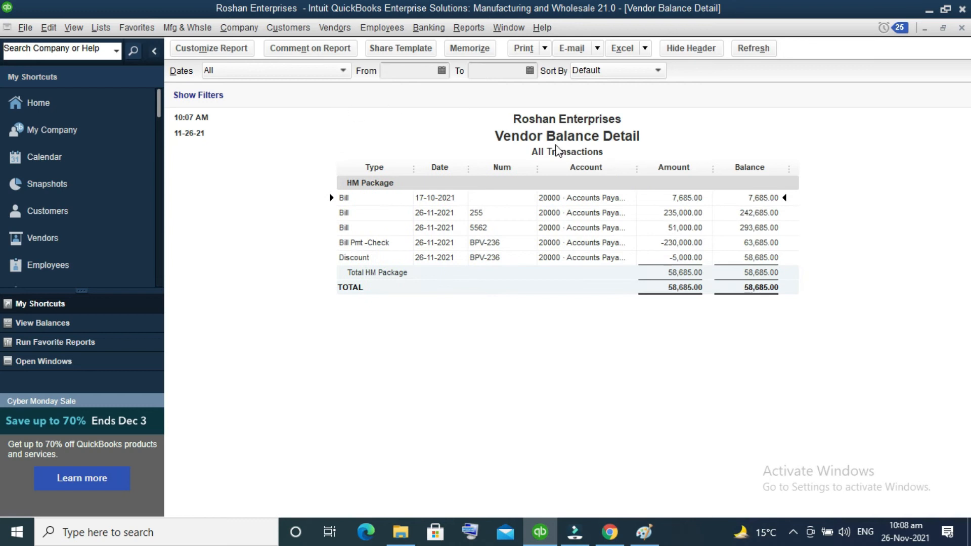
# Add the Memo column to the Vendor Balance Detail report.
pyautogui.click(213, 51)
pyautogui.click(327, 104)
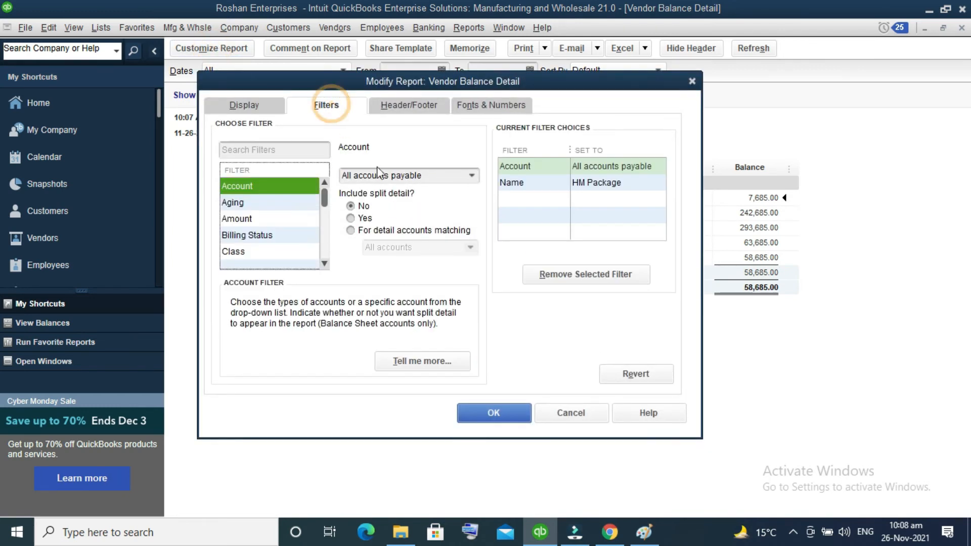
pyautogui.click(253, 106)
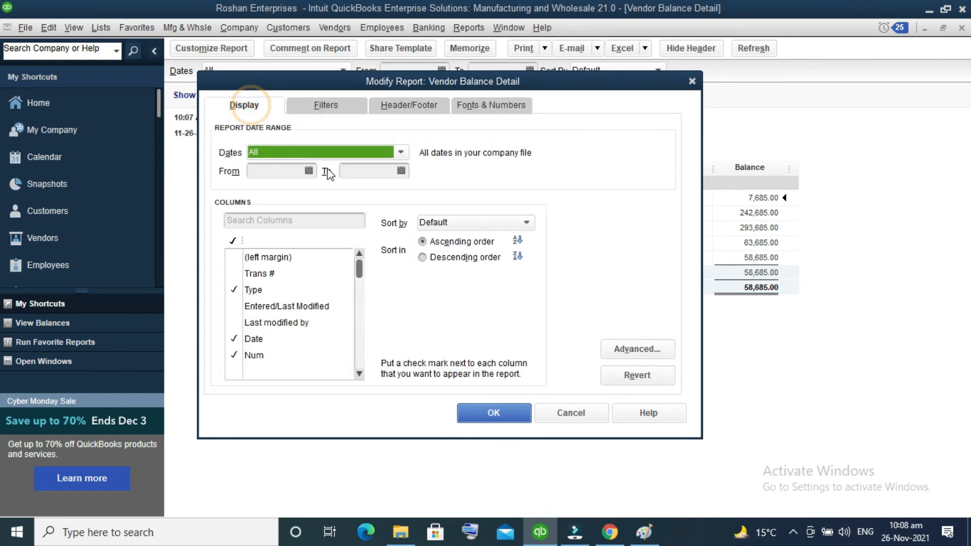
pyautogui.click(318, 225)
pyautogui.write('mem')
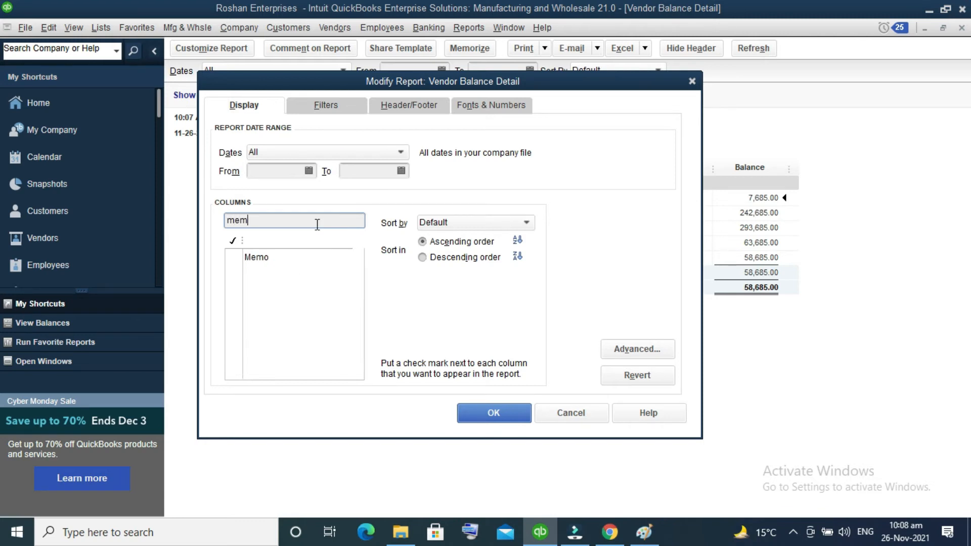
pyautogui.click(258, 261)
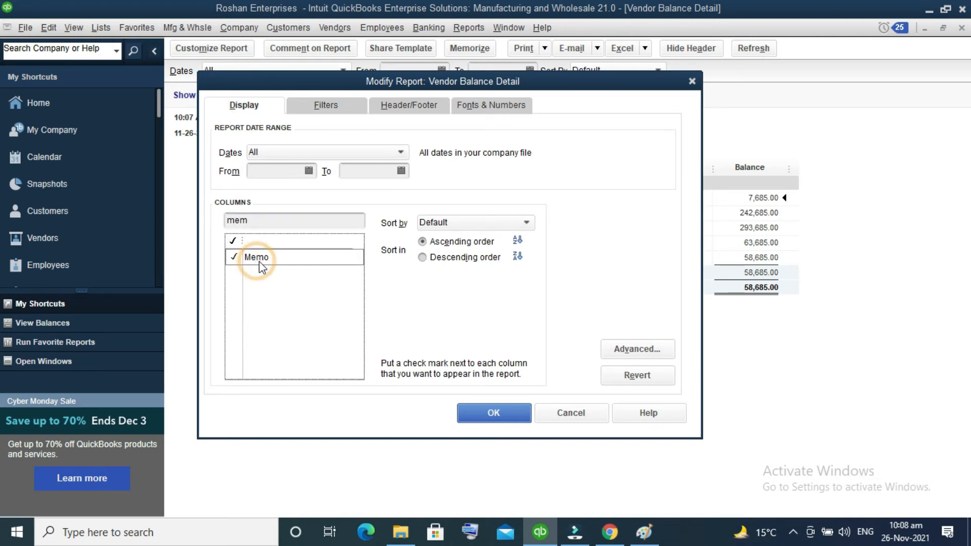
pyautogui.click(477, 412)
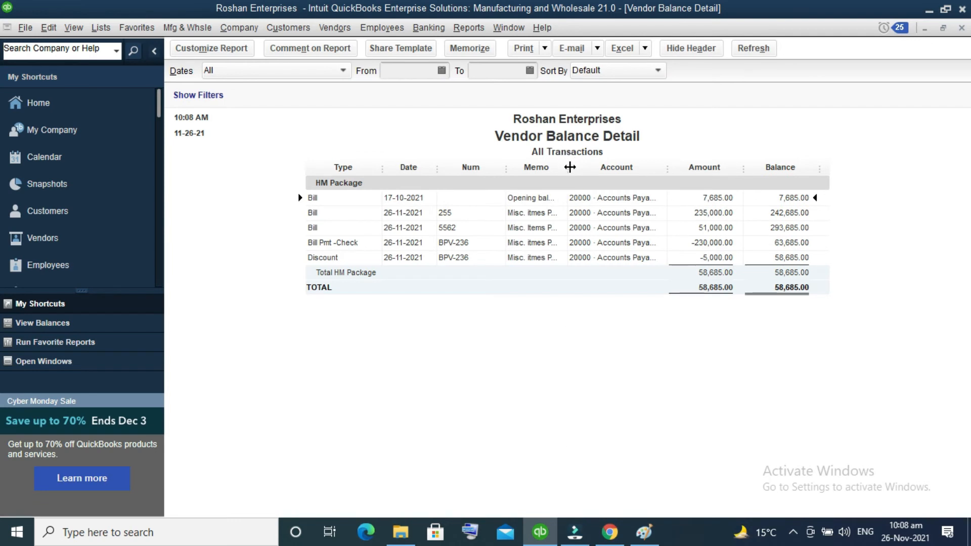
# Widen the Memo column to show the full descriptions, and collapse the Account column out of the report.
pyautogui.moveTo(570, 167); pyautogui.dragTo(696, 186)
pyautogui.moveTo(630, 173); pyautogui.dragTo(608, 175)
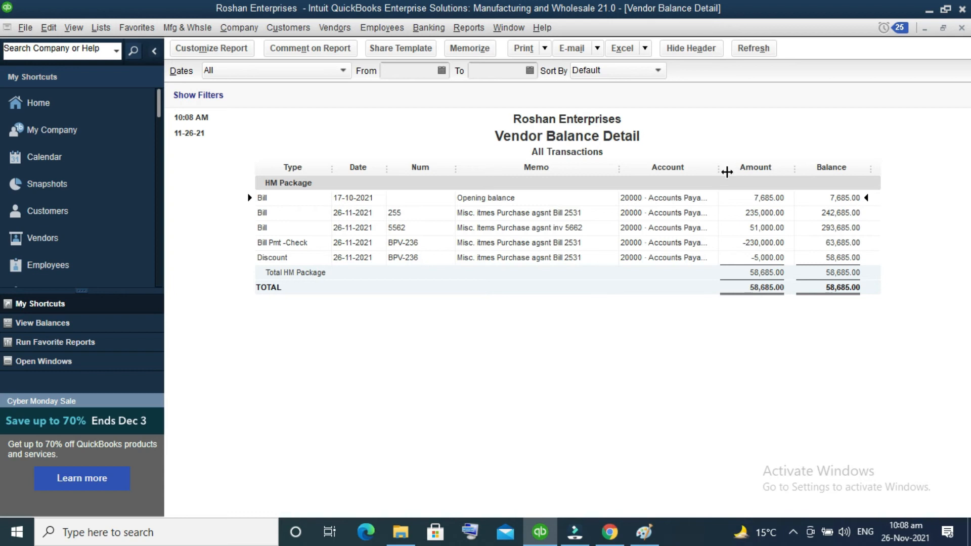
pyautogui.moveTo(723, 170); pyautogui.dragTo(625, 169)
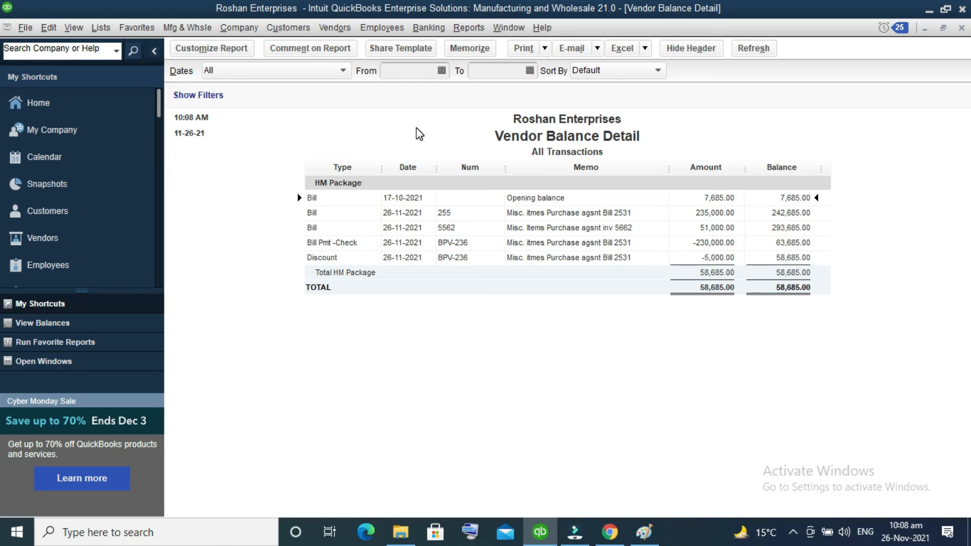
# Select the Debit column for display in the report's customization settings.
pyautogui.click(184, 53)
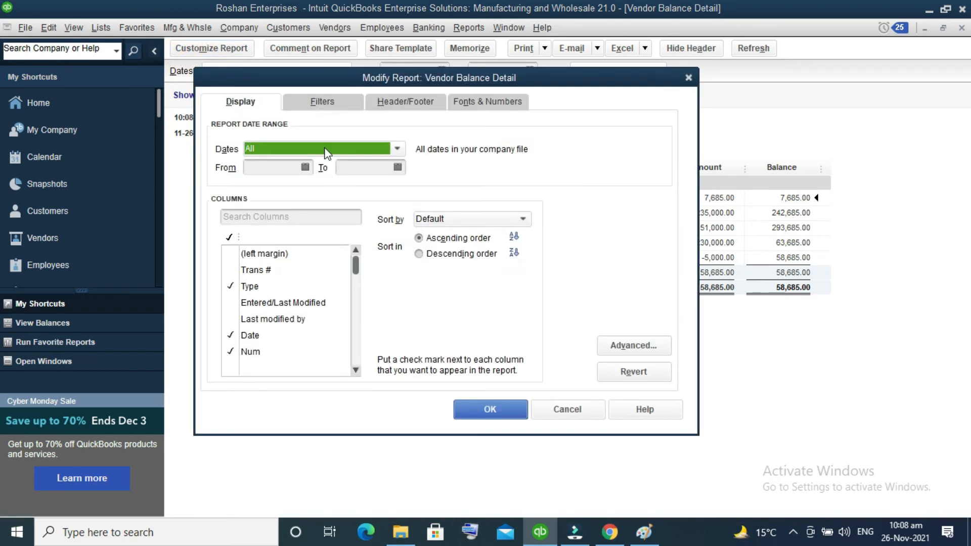
pyautogui.click(282, 216)
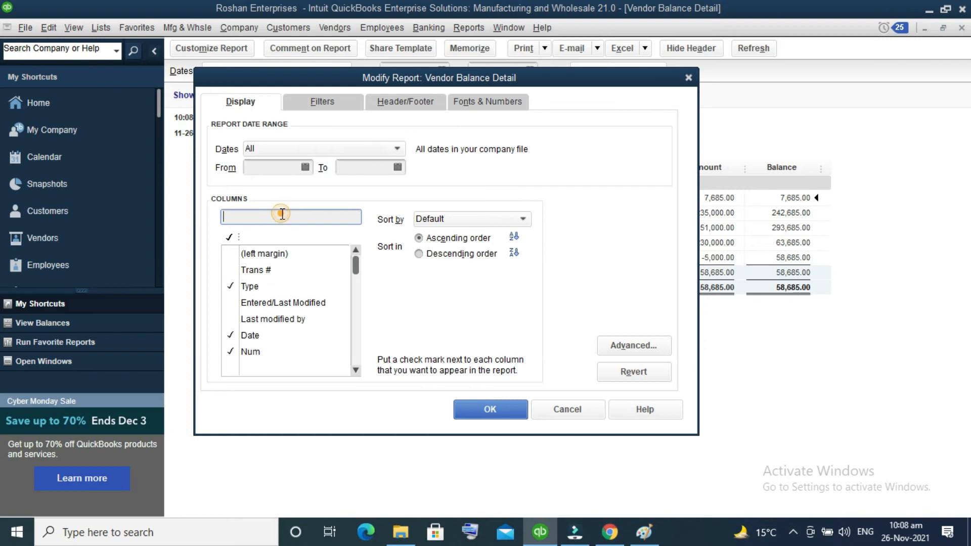
pyautogui.write('deb')
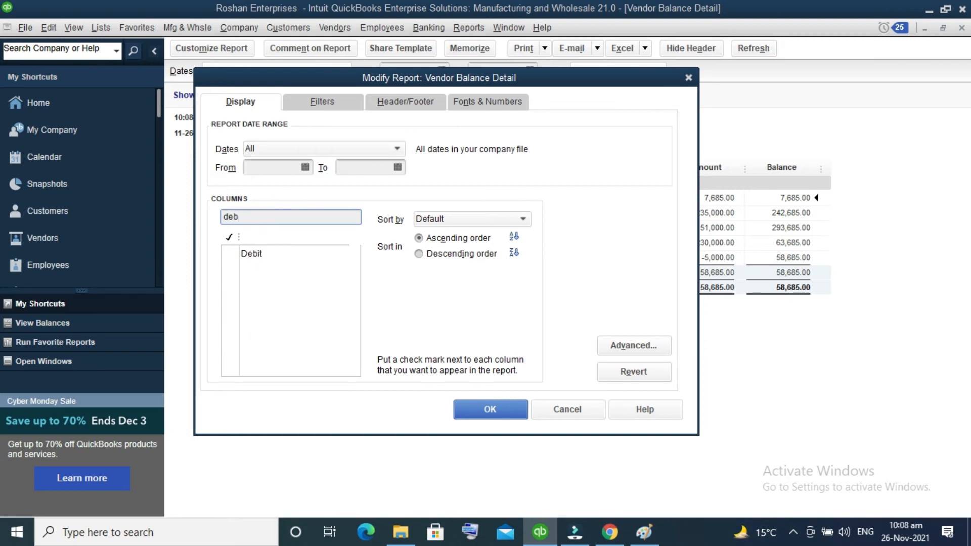
pyautogui.click(306, 257)
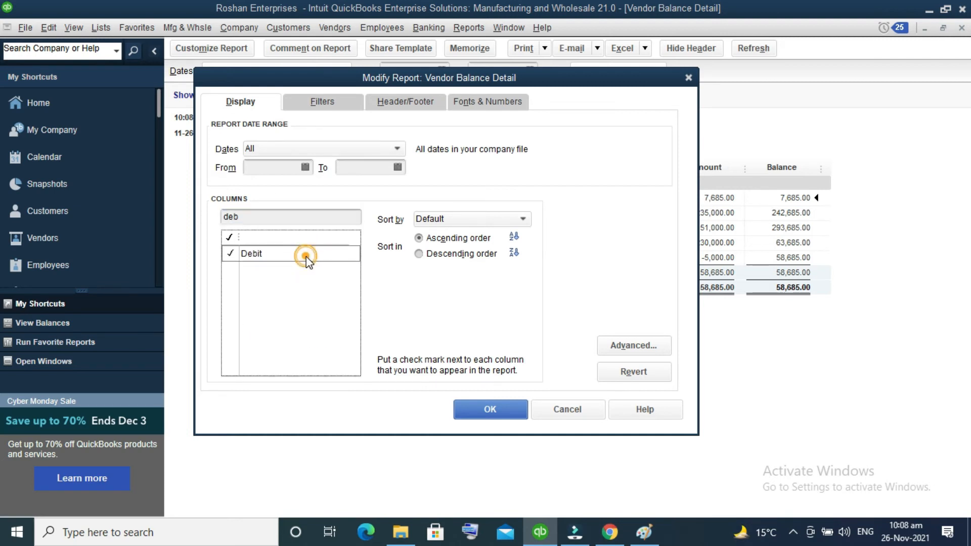
# Select the Credit column for display as well, and apply the column changes to the report.
pyautogui.click(306, 219)
pyautogui.press('BackSpace')
pyautogui.press('BackSpace')
pyautogui.press('BackSpace')
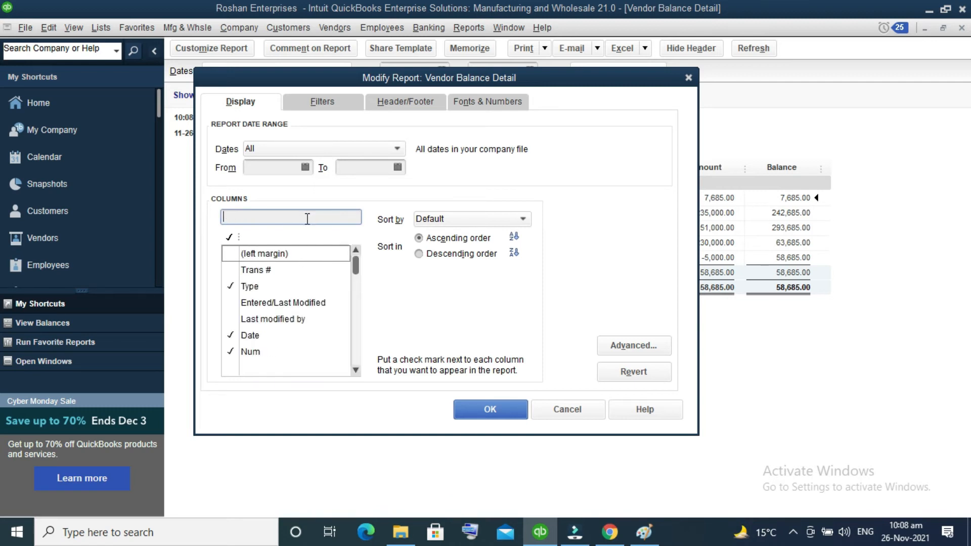
pyautogui.write('vred')
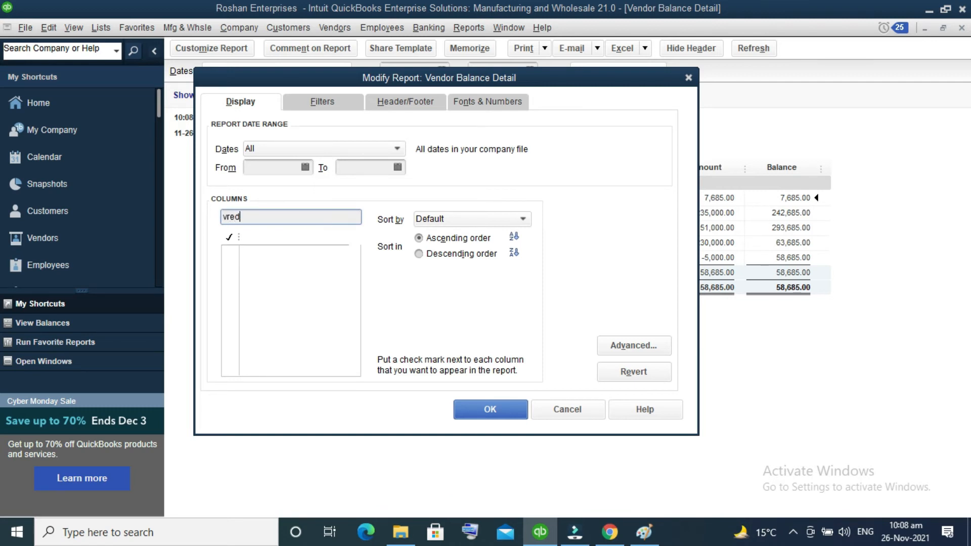
pyautogui.press('BackSpace')
pyautogui.press('BackSpace')
pyautogui.write('cre')
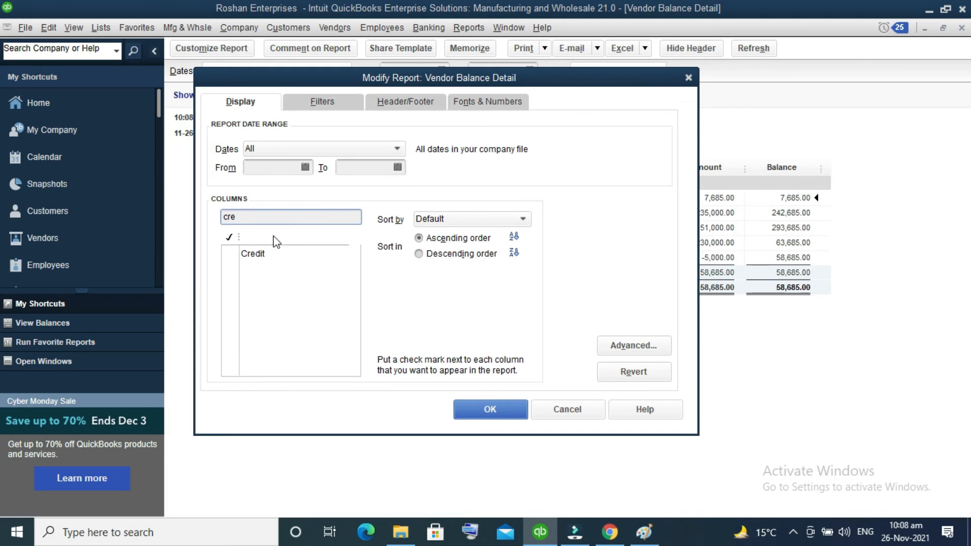
pyautogui.click(285, 255)
pyautogui.click(468, 409)
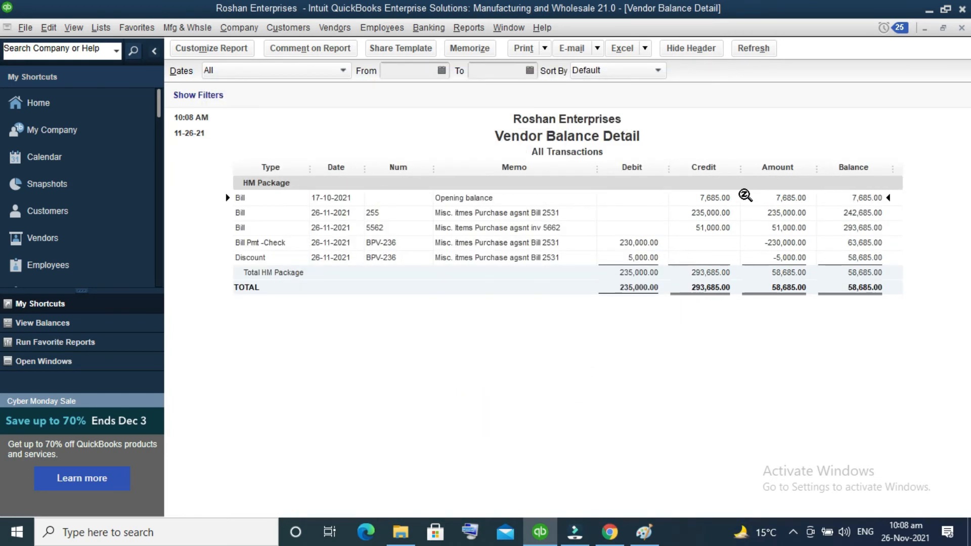
# Collapse the Amount column so the report shows only Debit, Credit and Balance figures.
pyautogui.moveTo(817, 167); pyautogui.dragTo(748, 190)
pyautogui.click(819, 167)
pyautogui.click(820, 168)
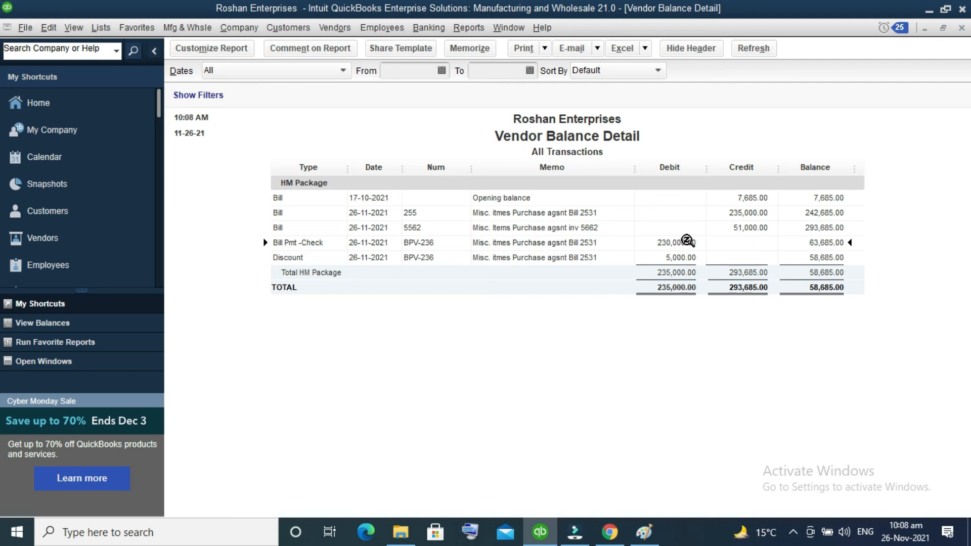
# Try to memorize the customized report as Vendor Balance Detail in the Vendors memorized report group.
pyautogui.click(675, 257)
pyautogui.click(469, 49)
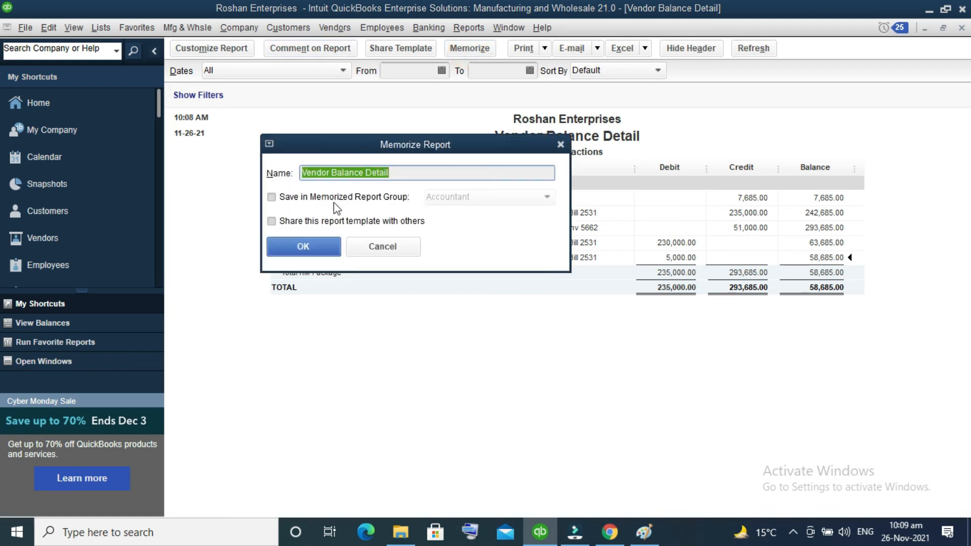
pyautogui.click(272, 198)
pyautogui.click(502, 199)
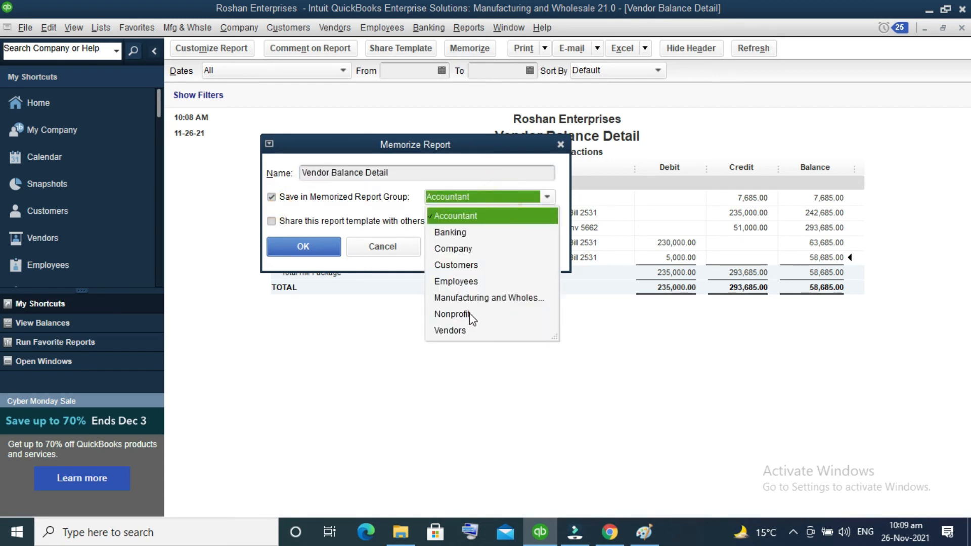
pyautogui.click(466, 331)
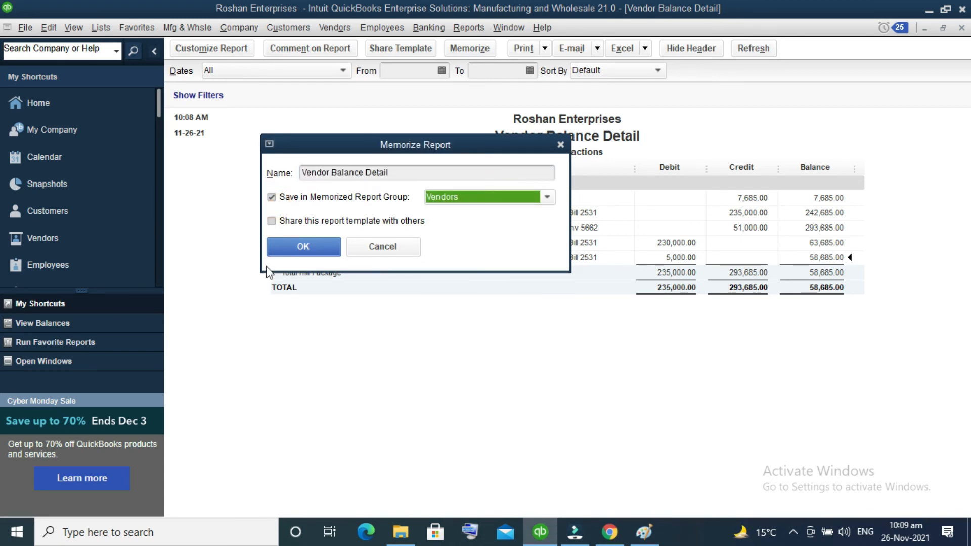
pyautogui.click(303, 247)
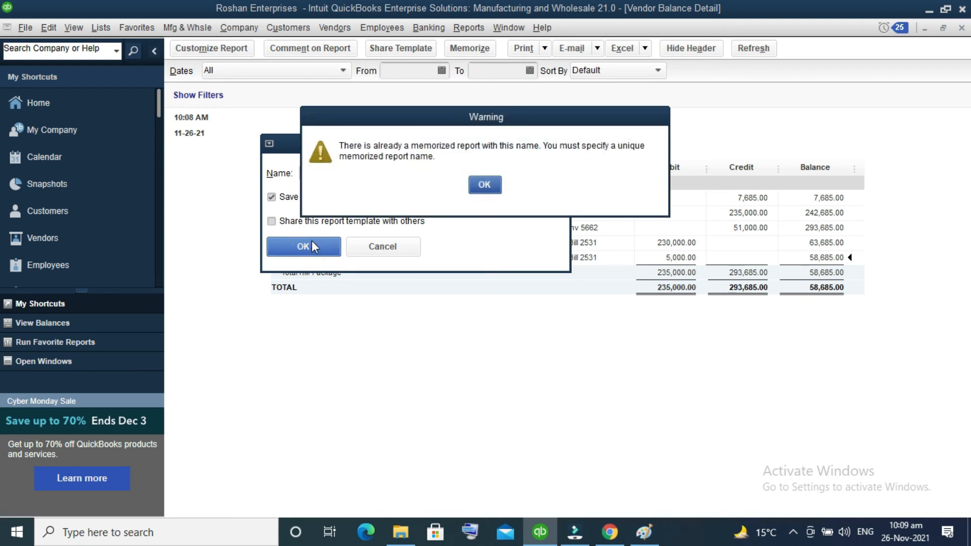
# Memorize the report under the unique name Vendor Balance Detail n in the Vendors group, and close it.
pyautogui.click(484, 185)
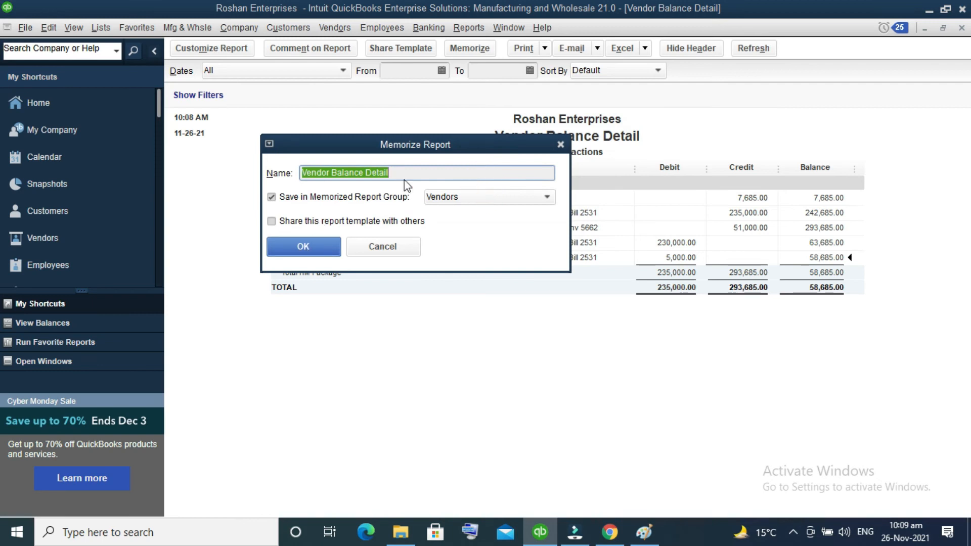
pyautogui.click(423, 170)
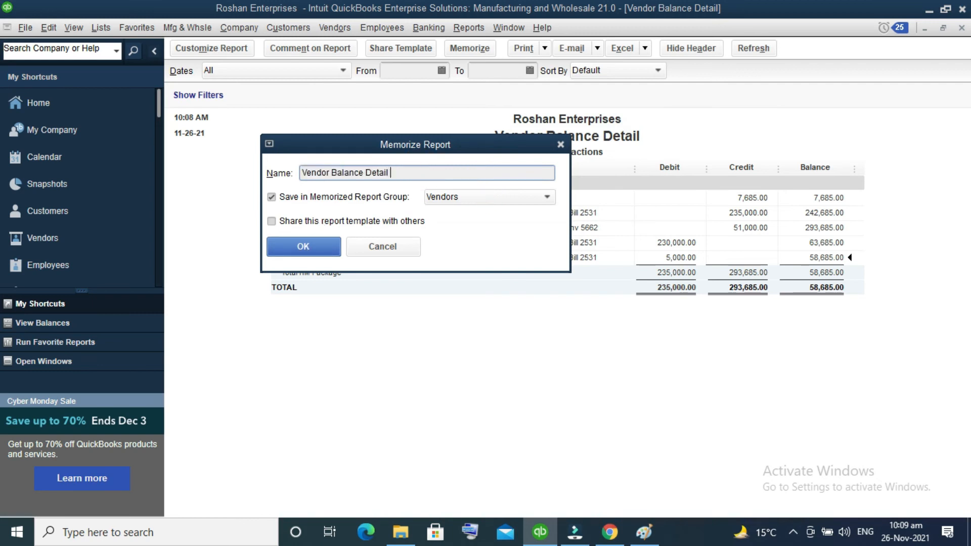
pyautogui.click(313, 249)
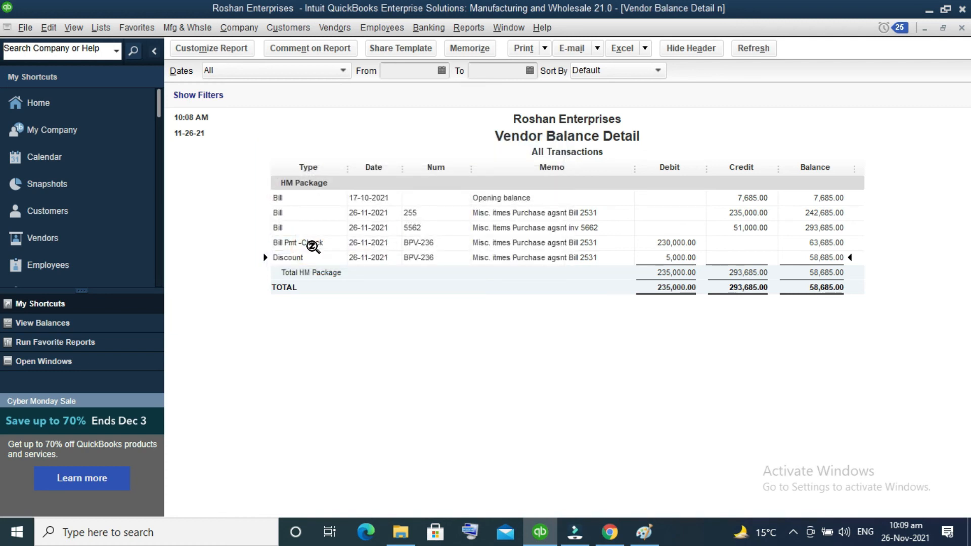
pyautogui.press('Escape')
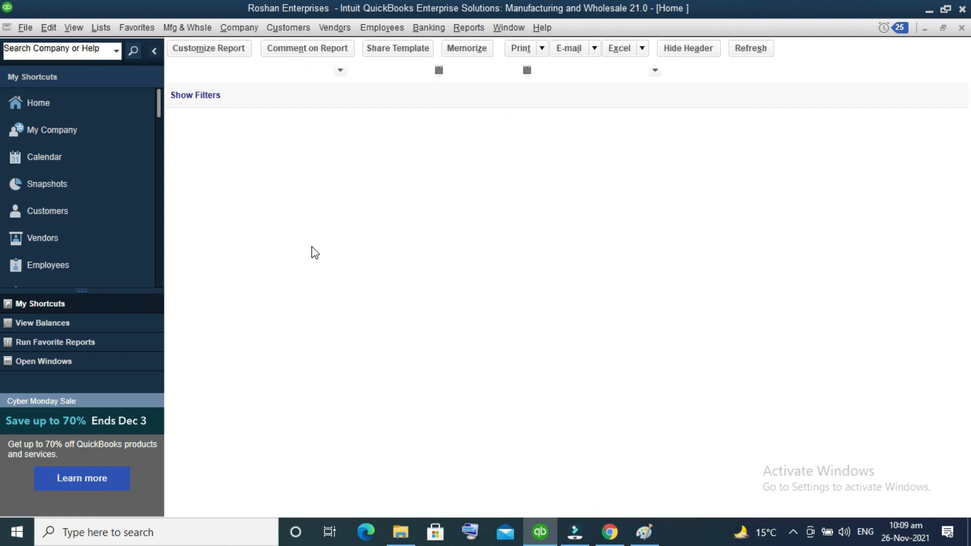
# Open the memorized report Vendor Balance Detail n from the Vendors group.
pyautogui.click(458, 27)
pyautogui.moveTo(498, 62)
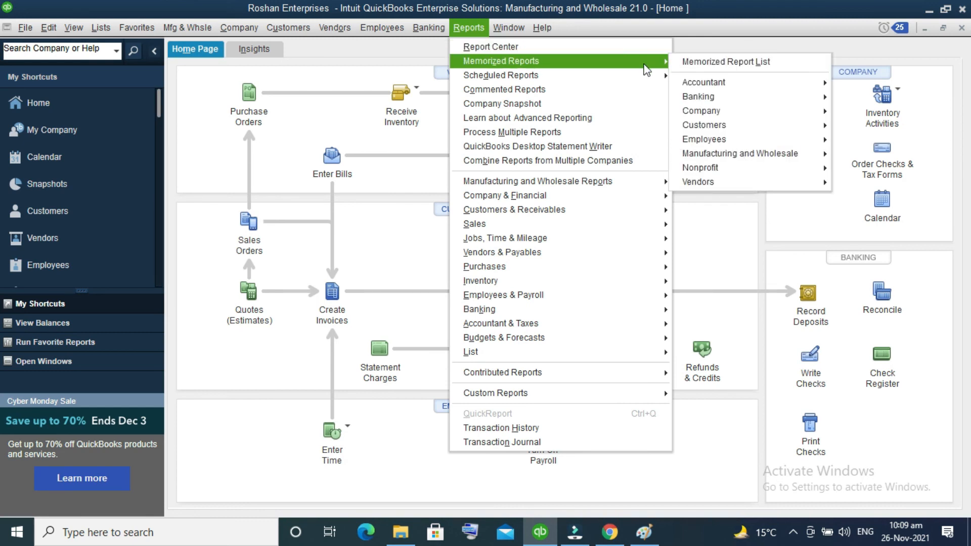
pyautogui.moveTo(731, 183)
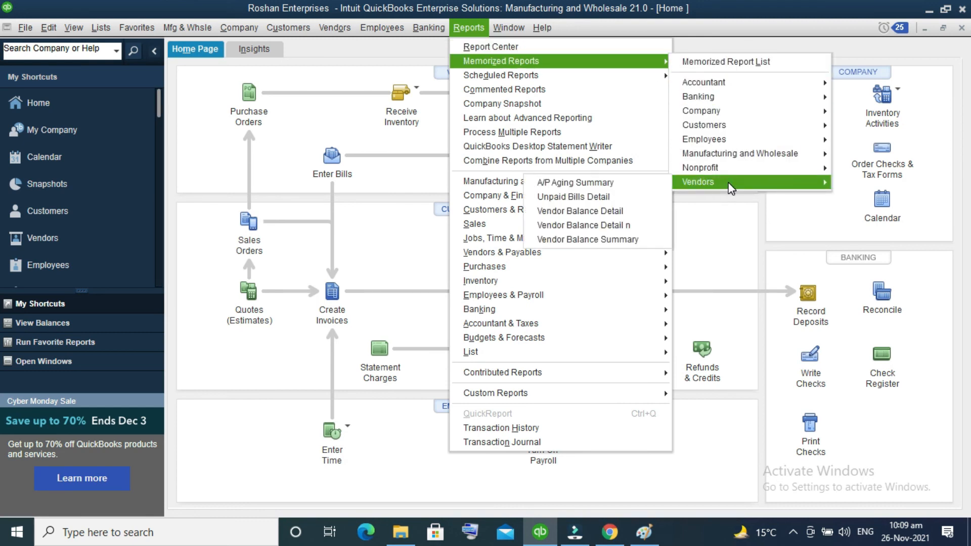
pyautogui.click(793, 181)
pyautogui.click(585, 226)
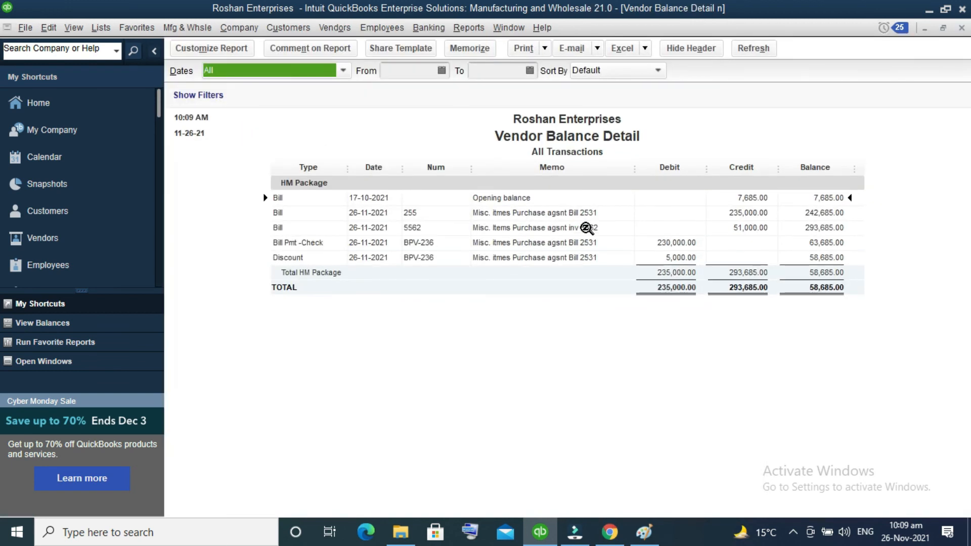
# Change the report's Name filter from HM Package to the vendor listed directly after it, and apply the filter.
pyautogui.click(226, 50)
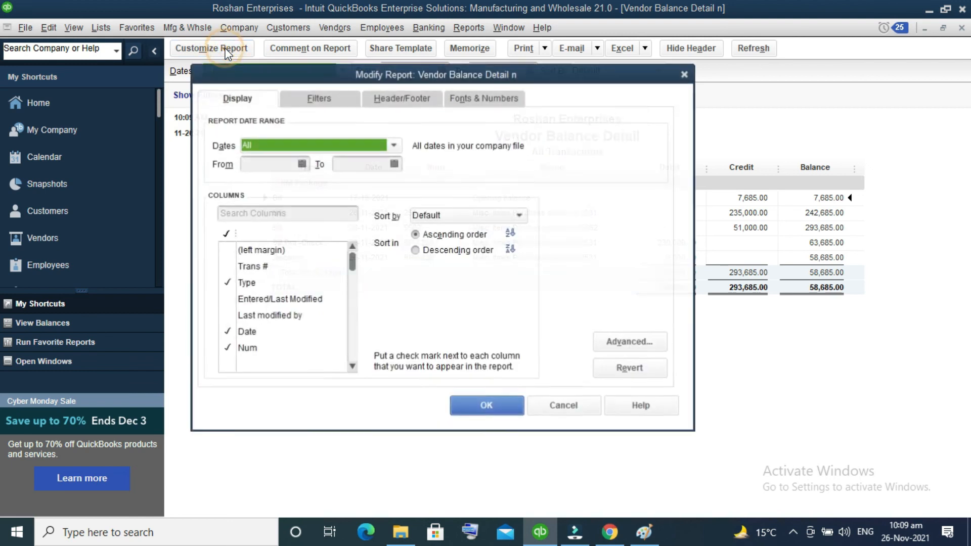
pyautogui.click(335, 99)
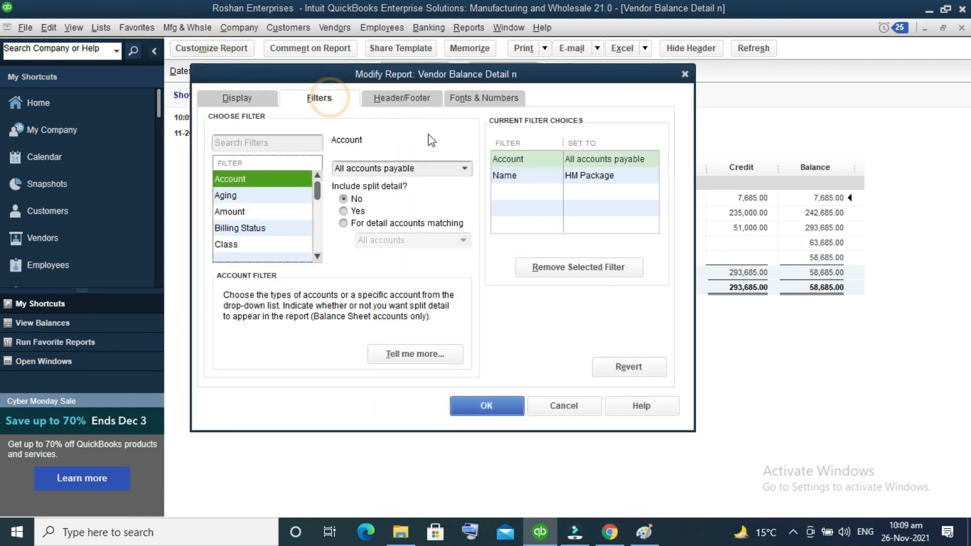
pyautogui.click(608, 185)
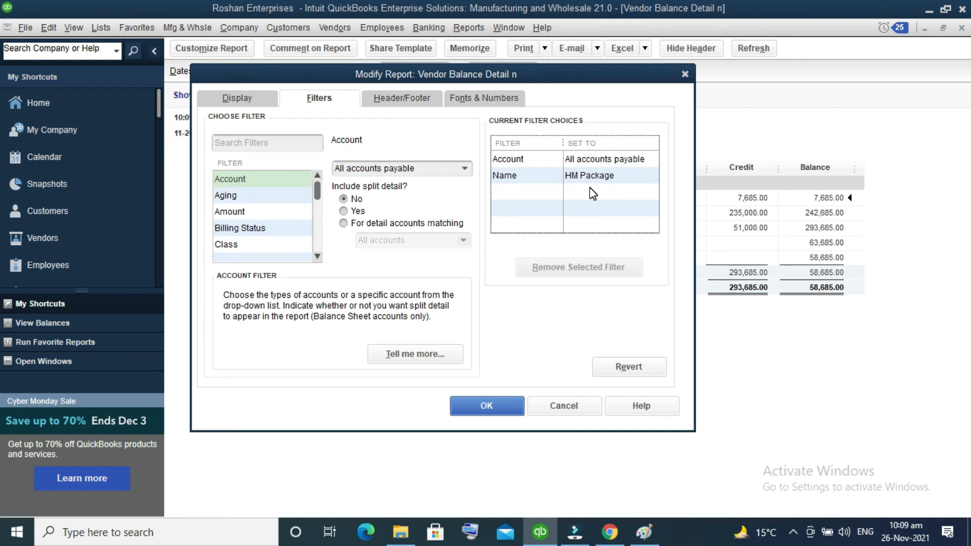
pyautogui.click(599, 177)
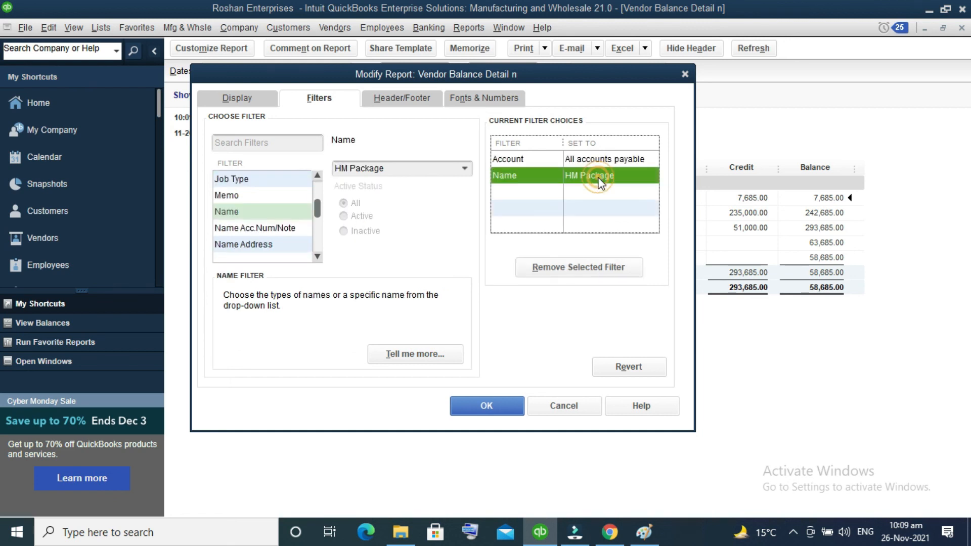
pyautogui.click(465, 169)
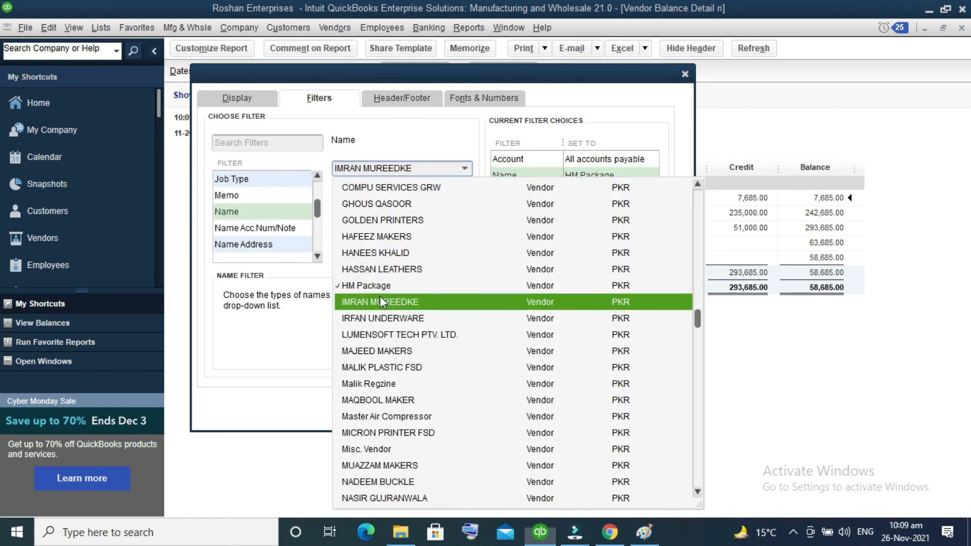
pyautogui.click(381, 301)
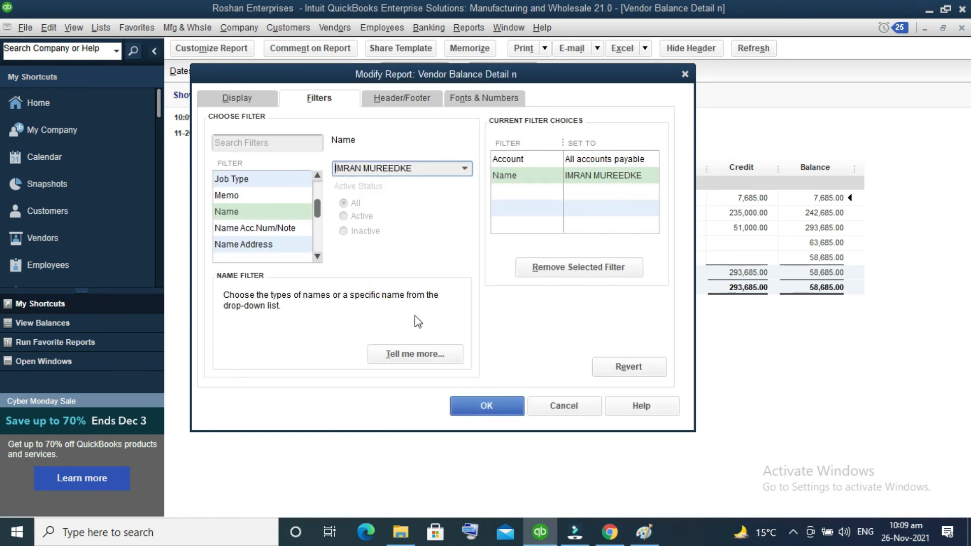
pyautogui.click(497, 410)
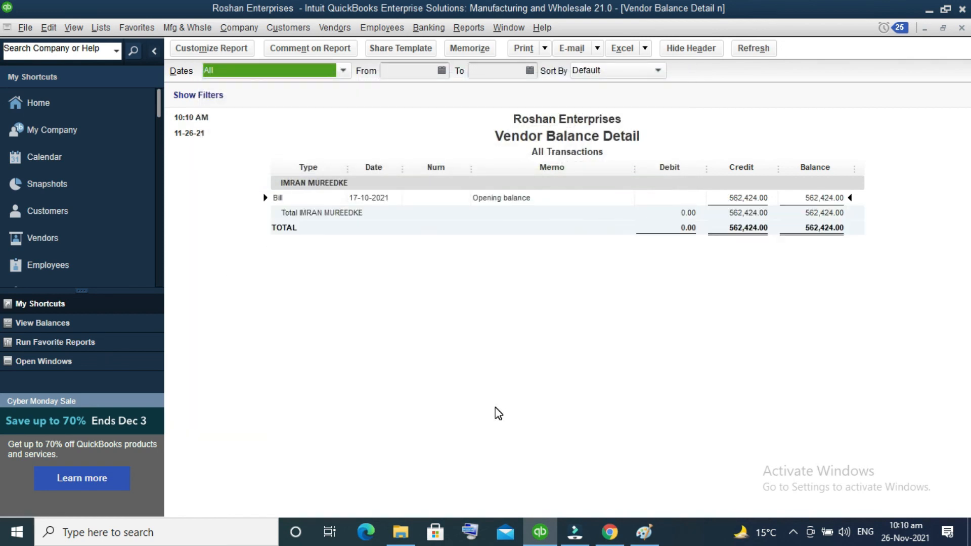
pyautogui.click(209, 51)
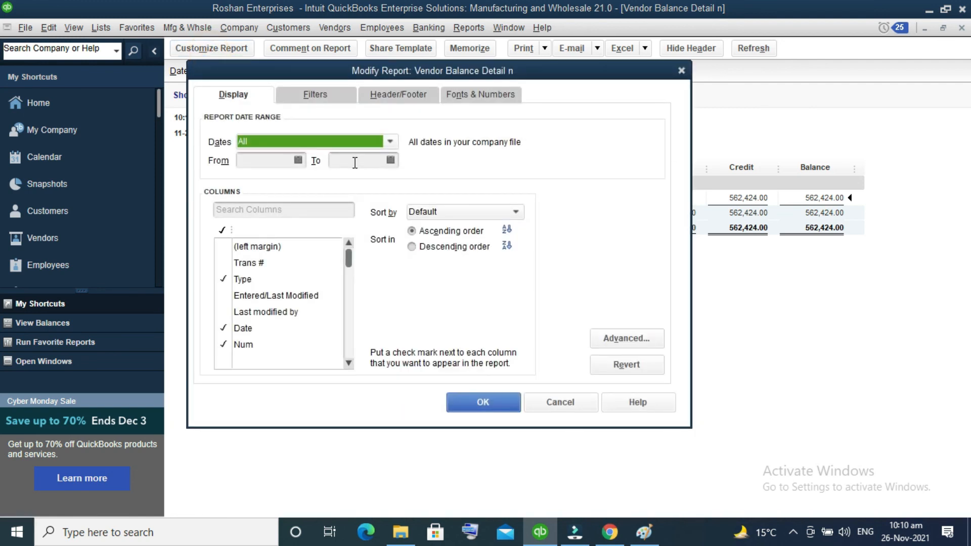
pyautogui.click(315, 95)
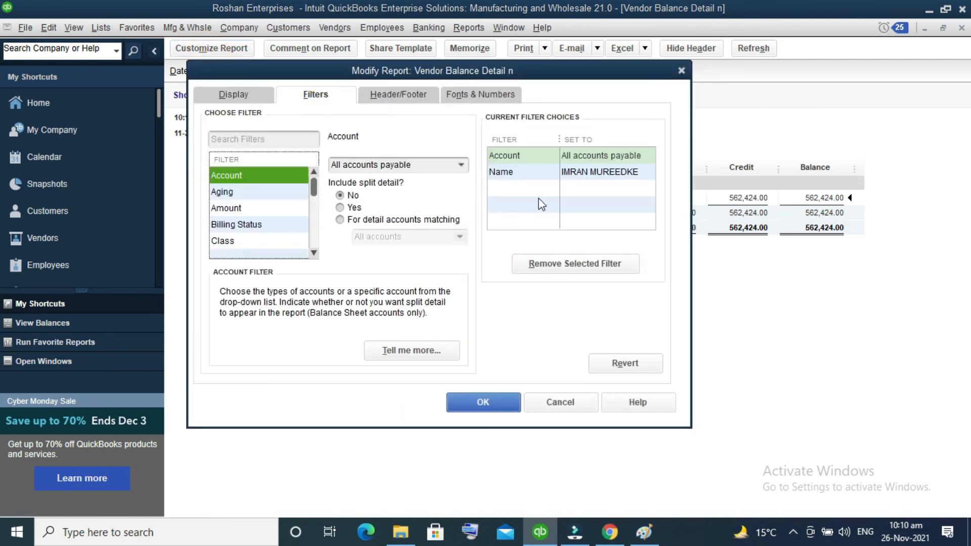
pyautogui.click(579, 175)
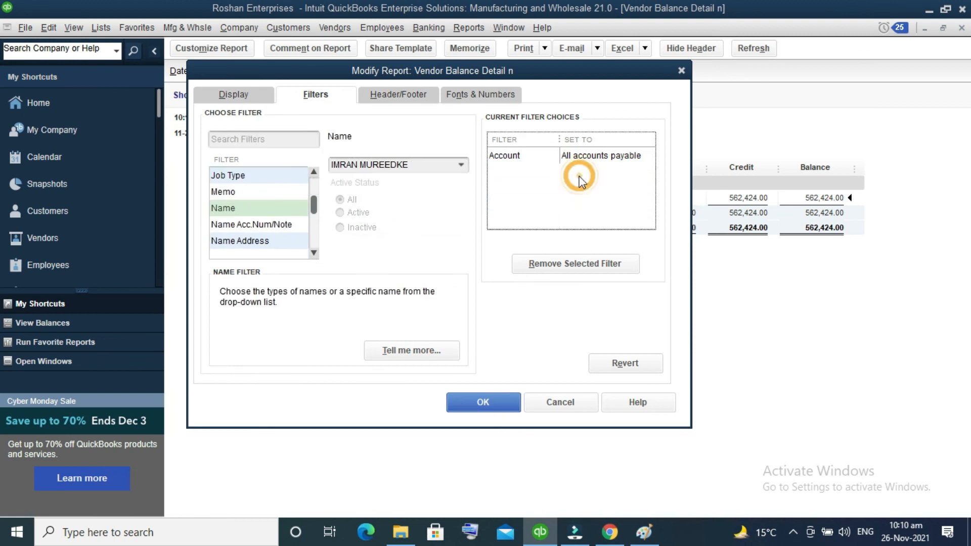
pyautogui.click(460, 165)
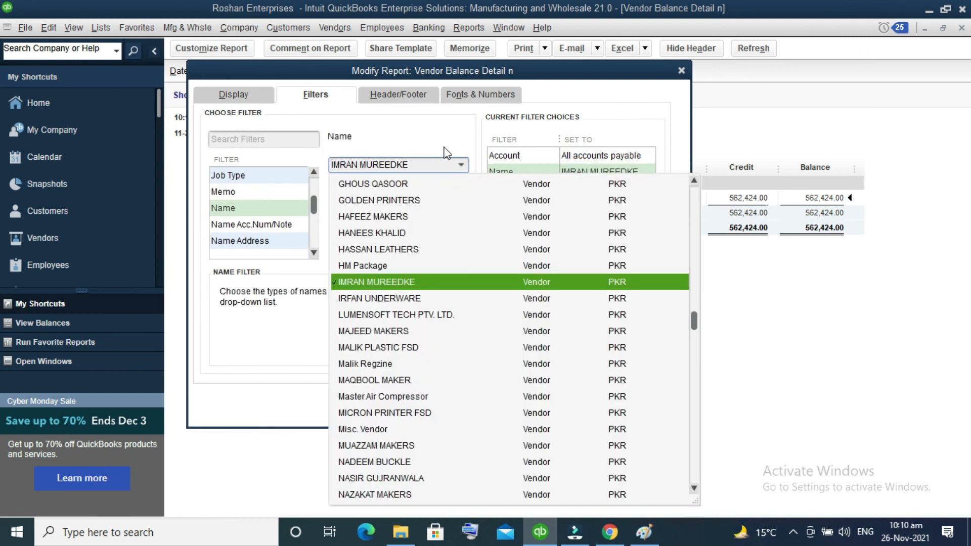
pyautogui.click(464, 166)
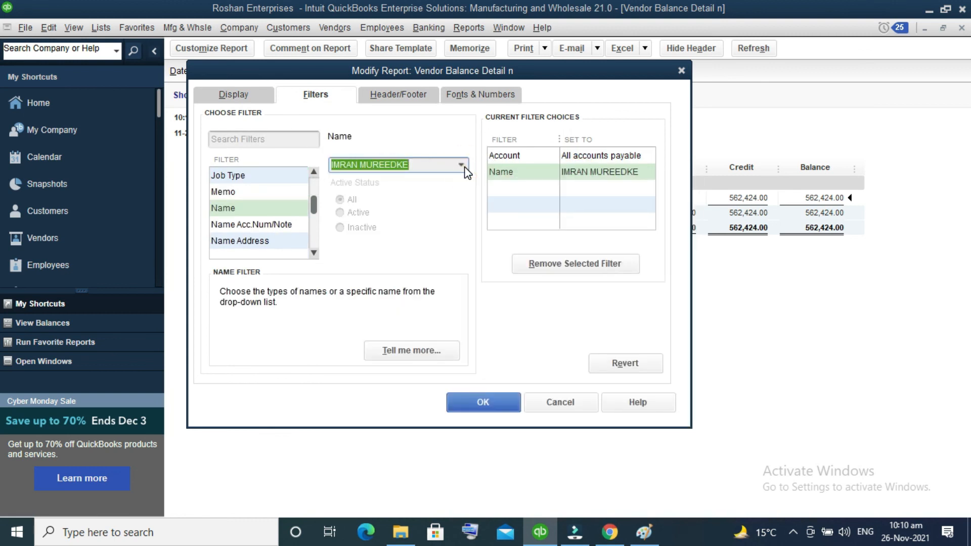
pyautogui.click(462, 166)
pyautogui.write('AMIR AMIN RACKS')
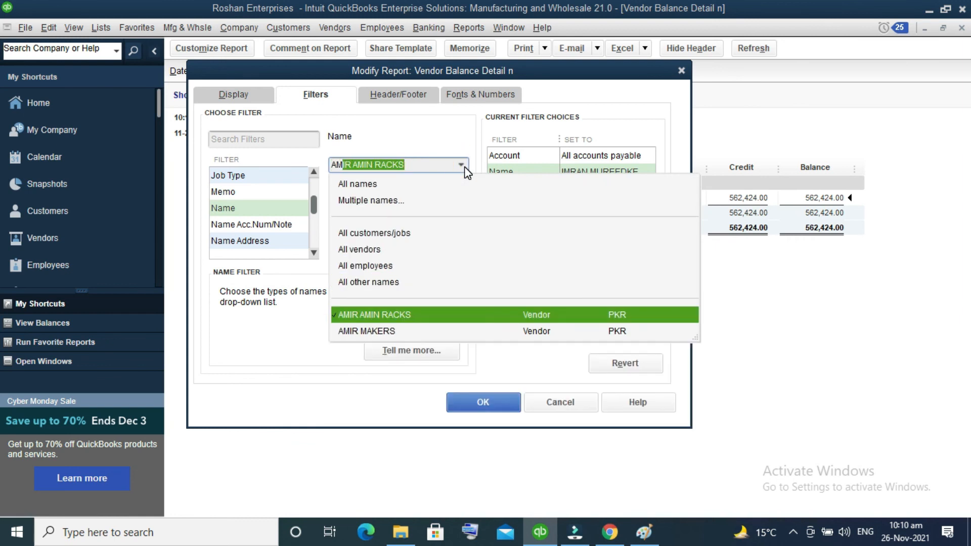
pyautogui.click(464, 166)
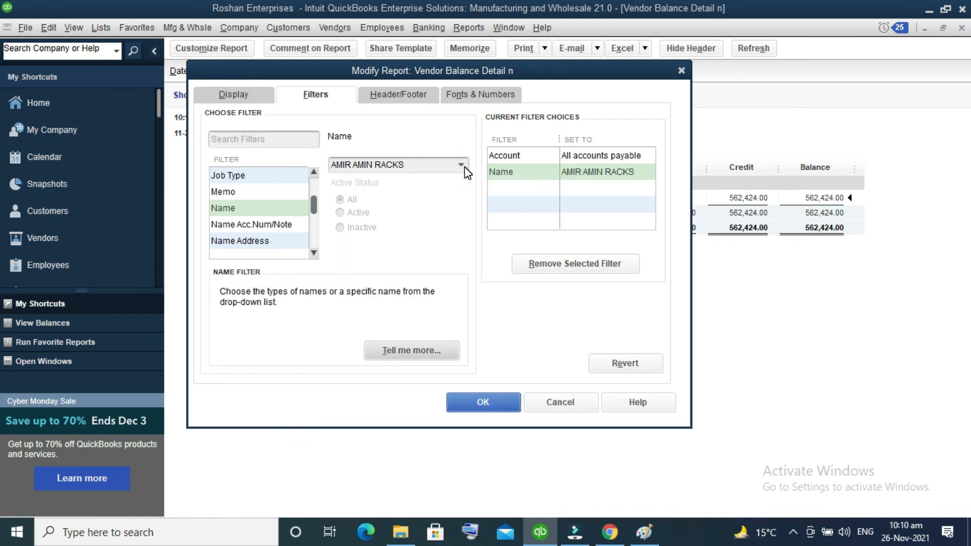
pyautogui.click(482, 401)
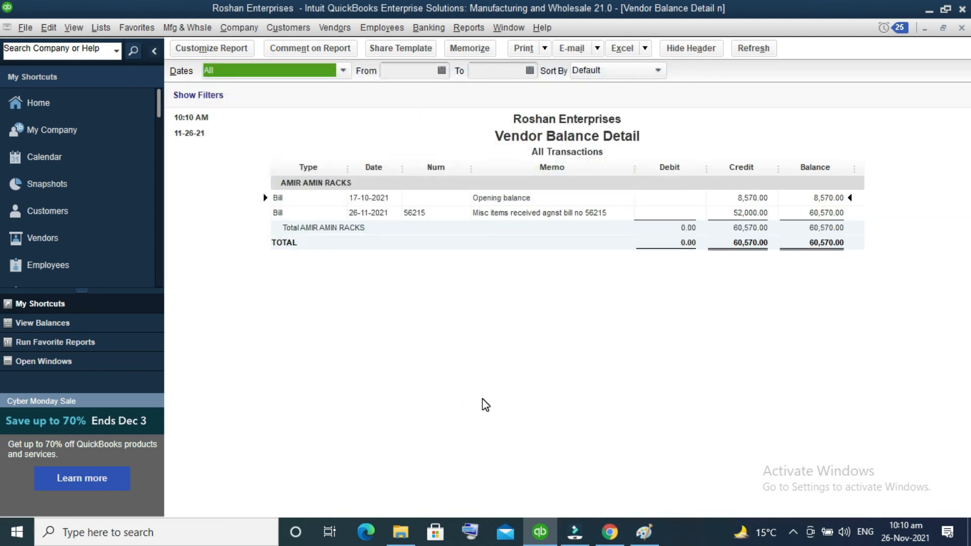
pyautogui.hotkey('ctrl', 'm')
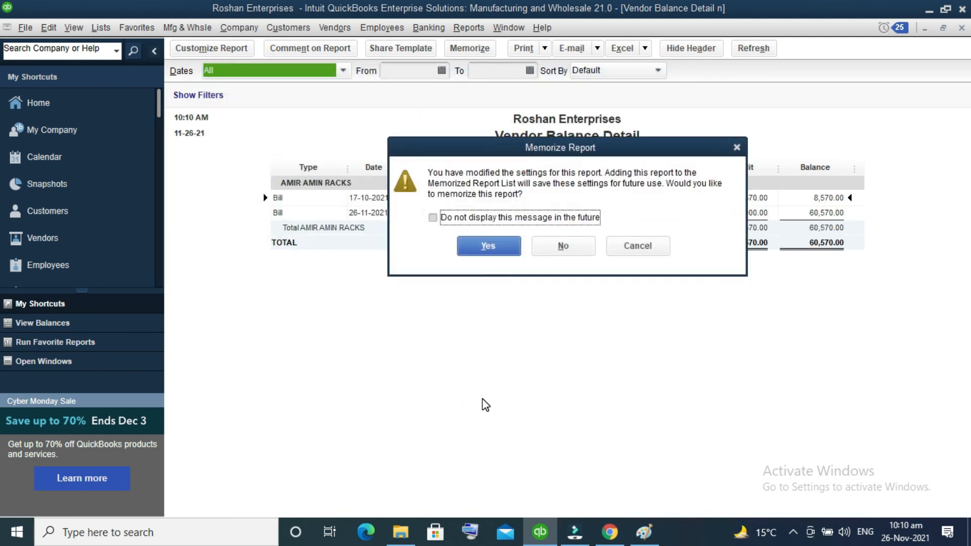
pyautogui.click(561, 247)
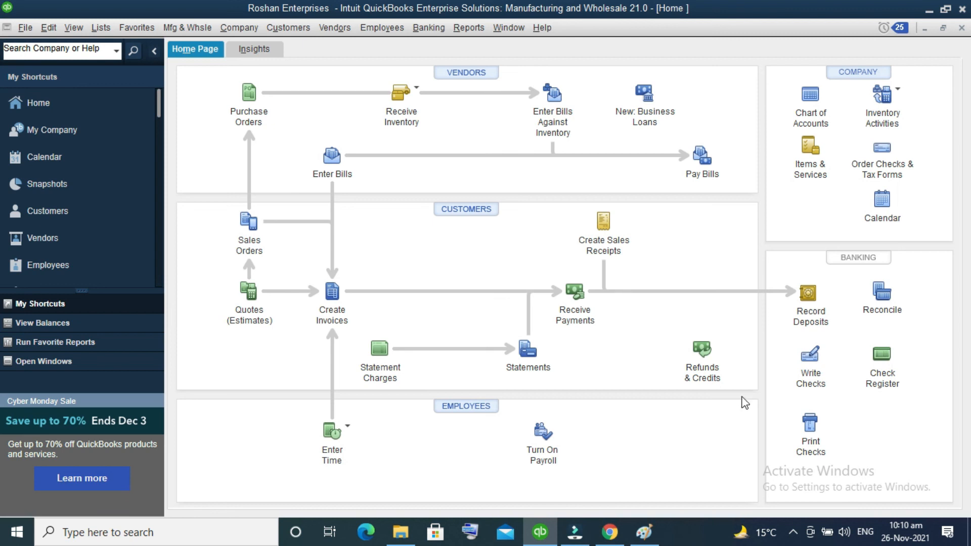
pyautogui.click(794, 530)
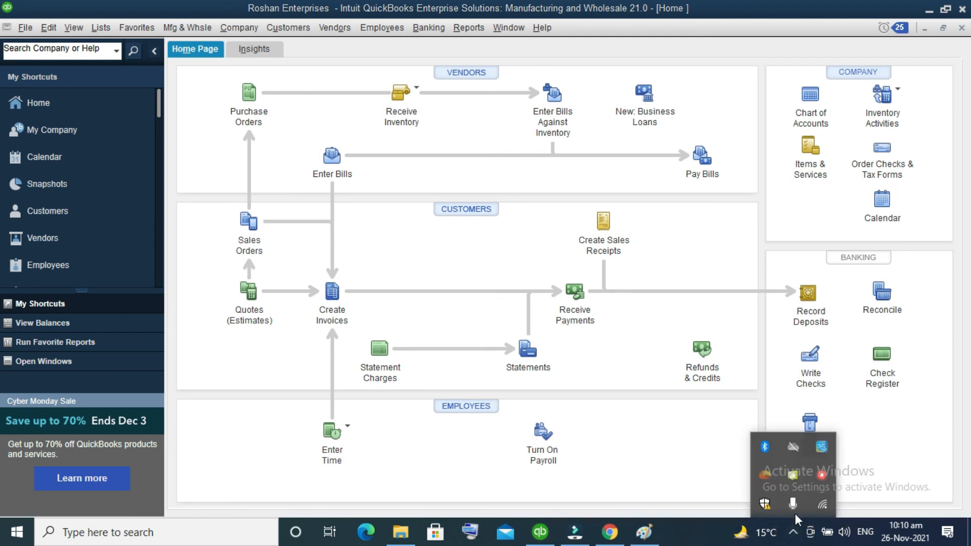
pyautogui.rightClick(818, 472)
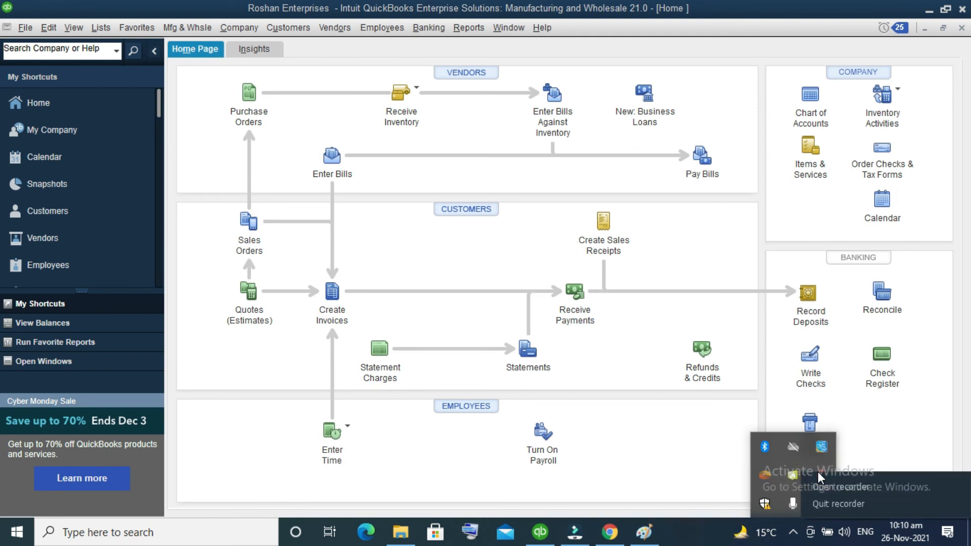